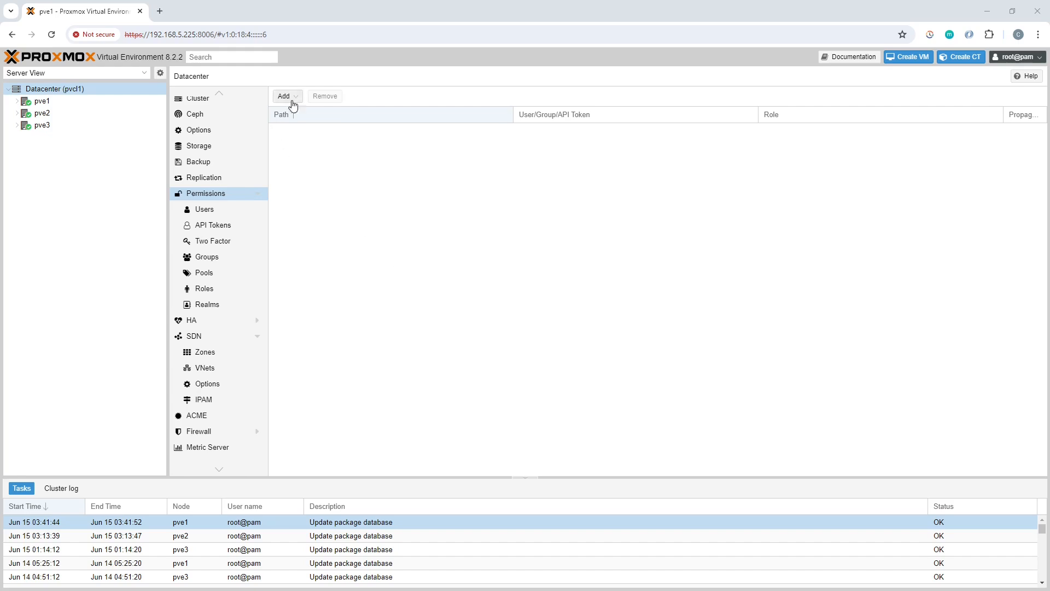
Open the Datacenter Users list and bring up the Add: User dialog's realm choices
left_click(218, 214)
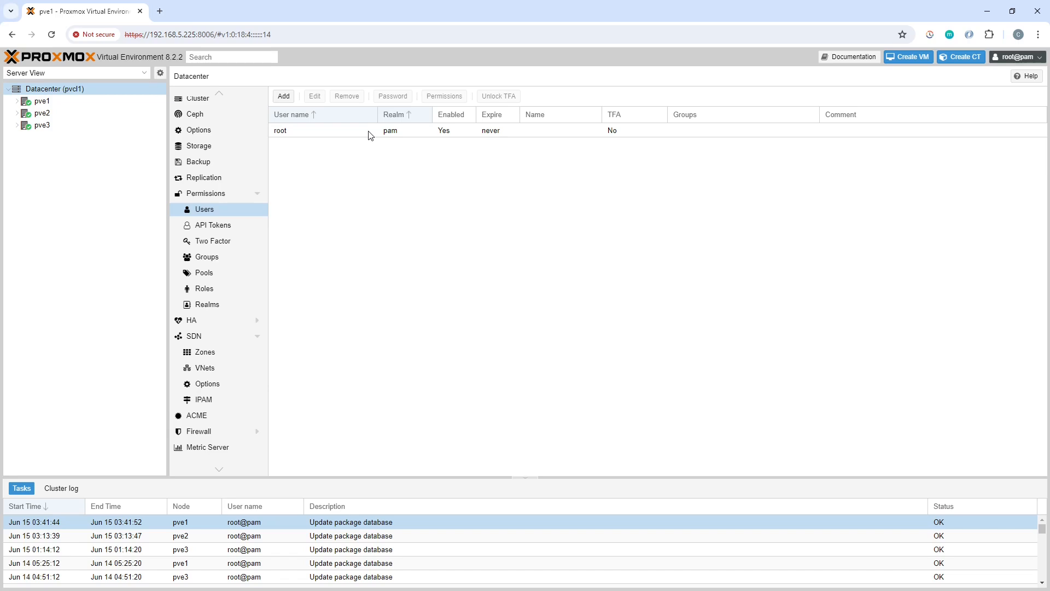
left_click(446, 281)
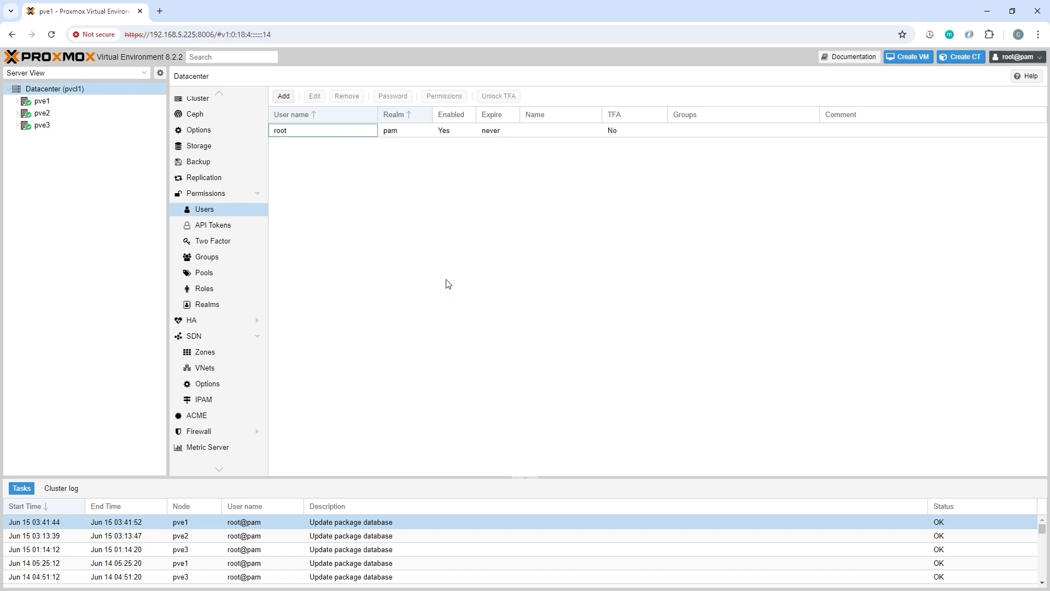
Create user1 in the Proxmox VE authentication server realm with a password, dismissing Chrome's breach warning
left_click(282, 97)
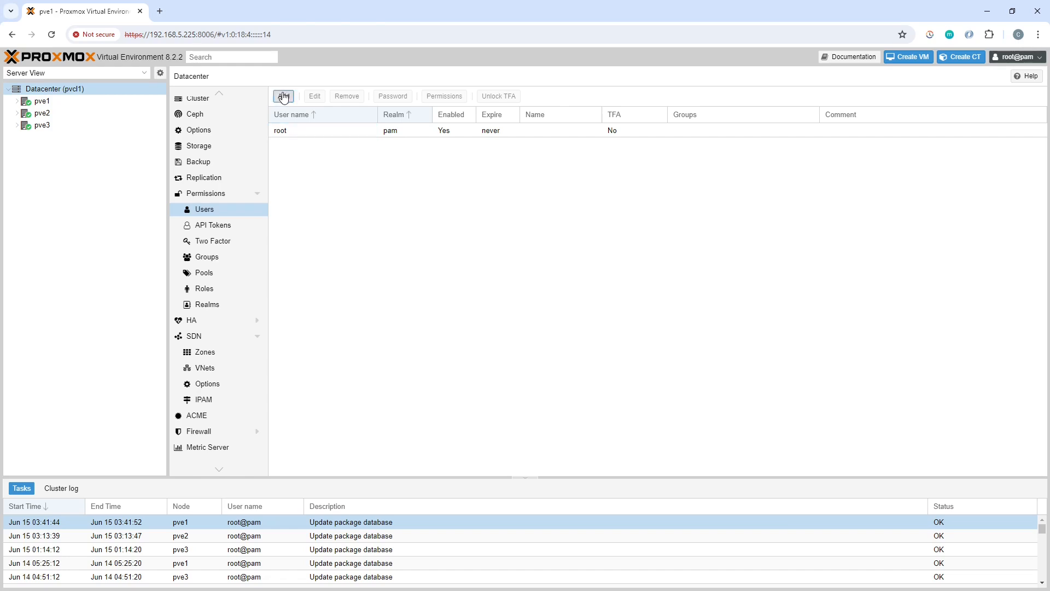
left_click(513, 292)
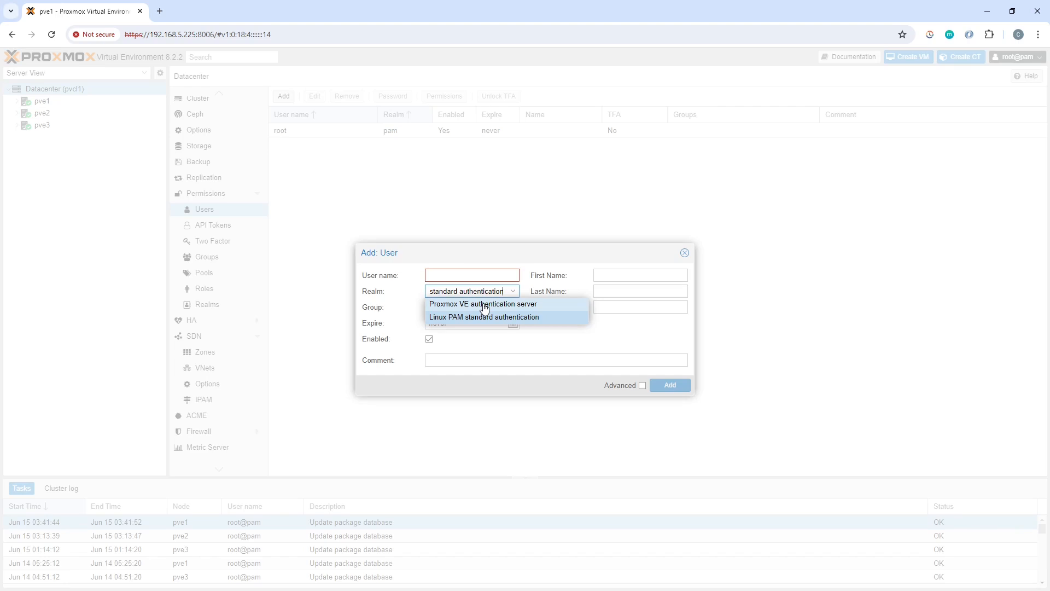
left_click(485, 305)
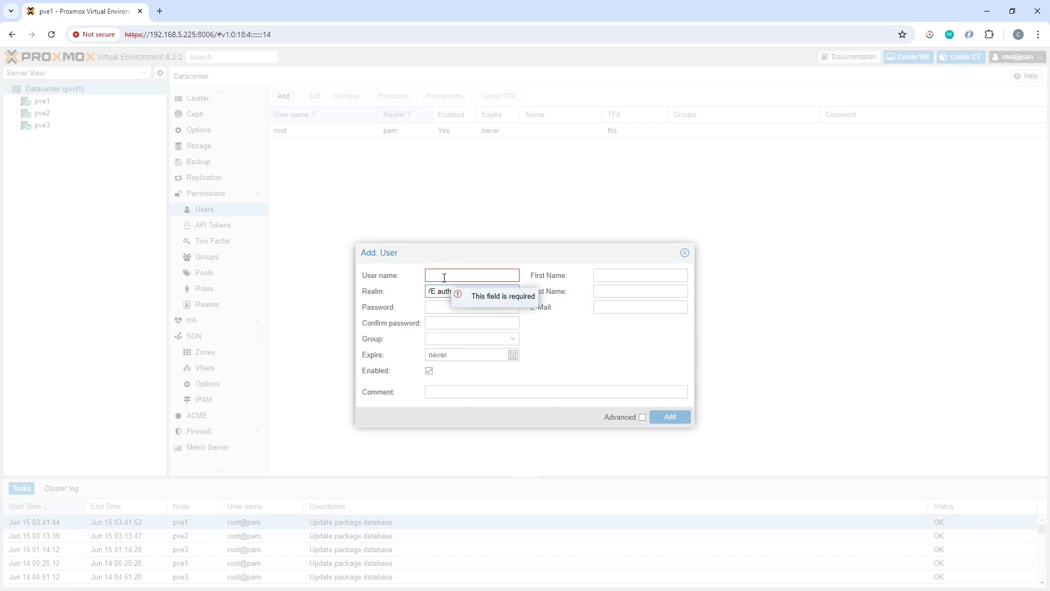
left_click(442, 273)
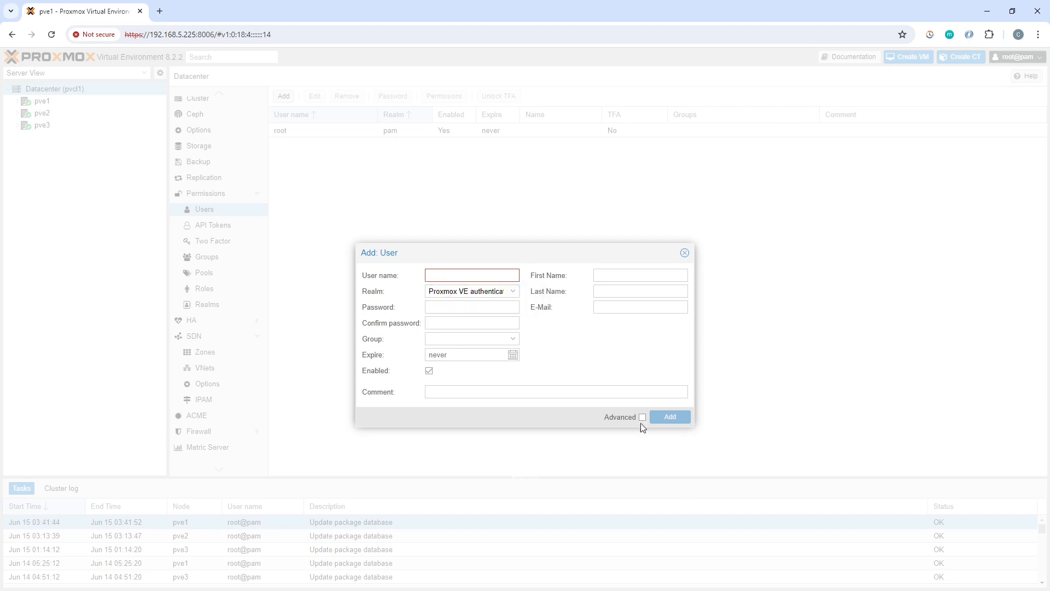
type("user1")
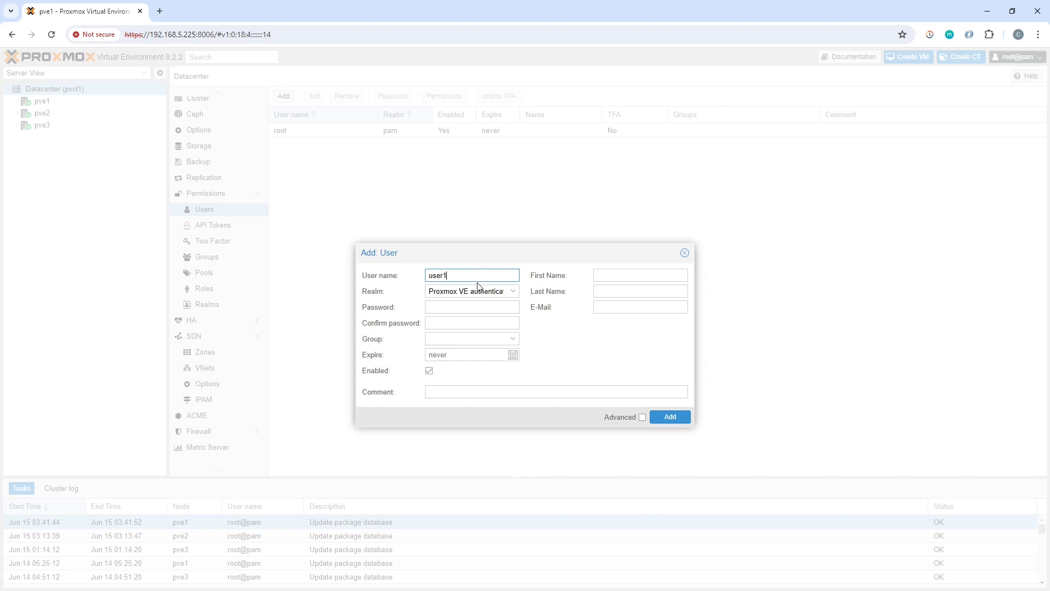
key("Tab")
key("Tab")
type("passwordpassword123")
left_click(514, 343)
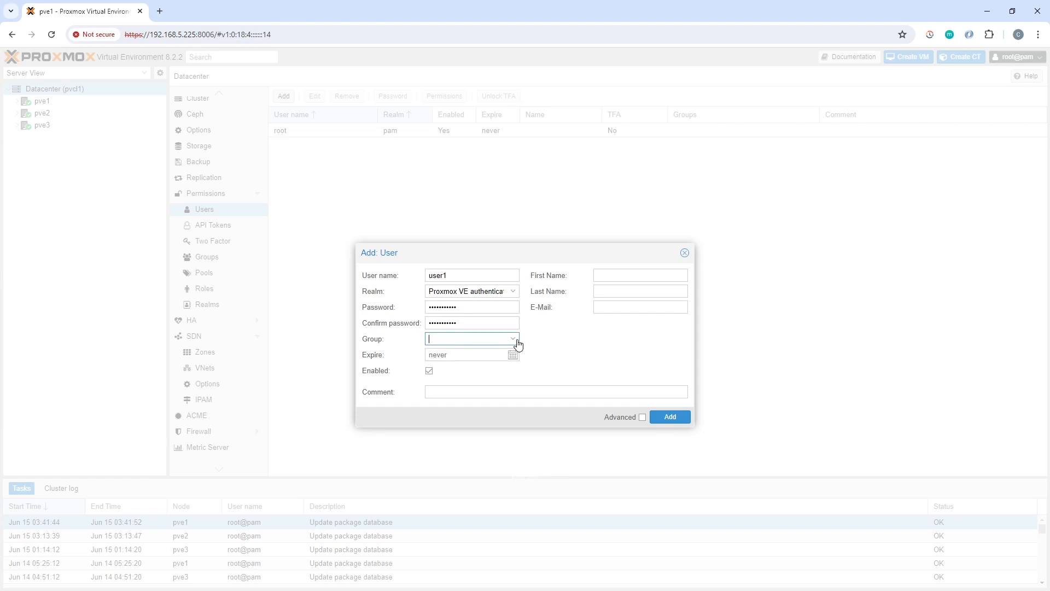
left_click(678, 356)
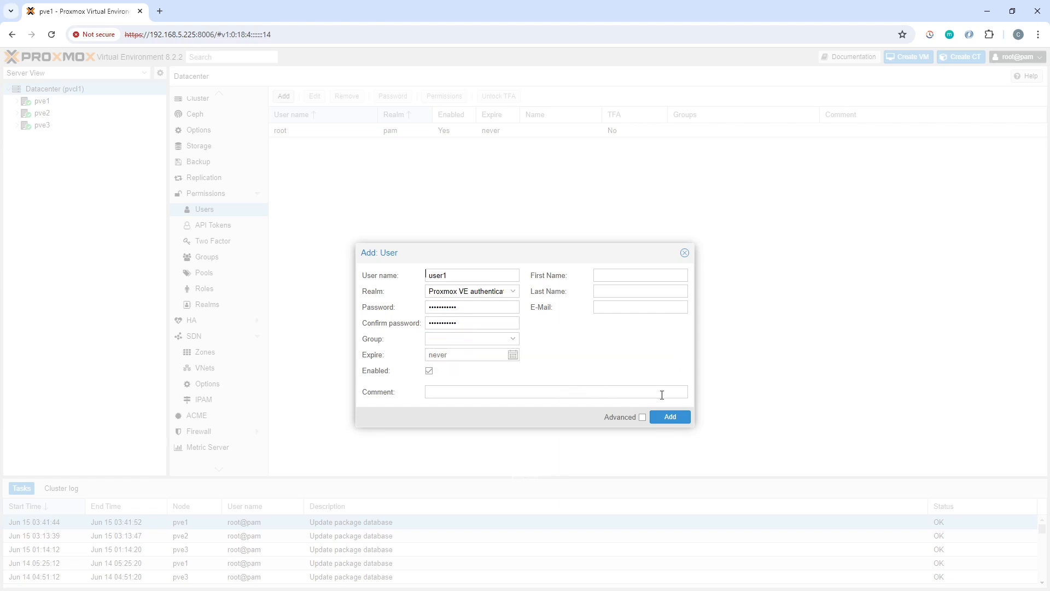
left_click(679, 421)
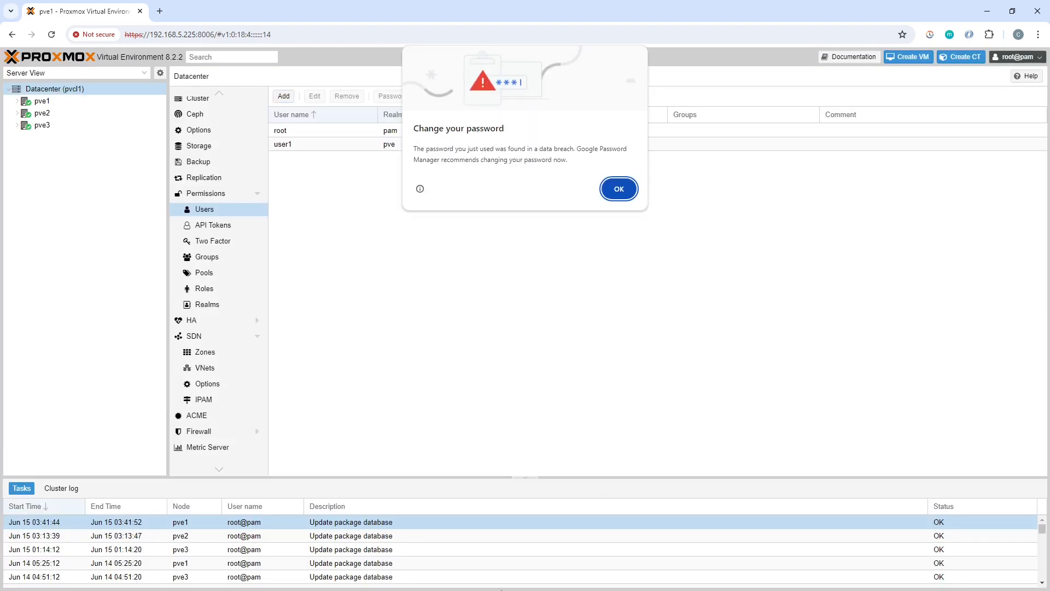
left_click(620, 190)
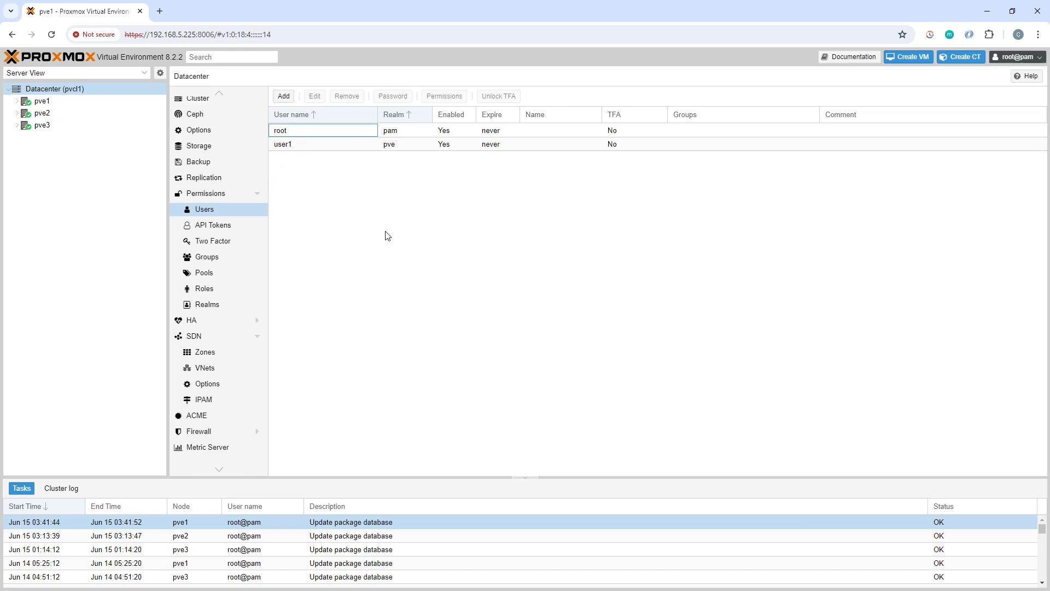
Create a group named VMAdmins in the Datacenter Groups list
left_click(211, 258)
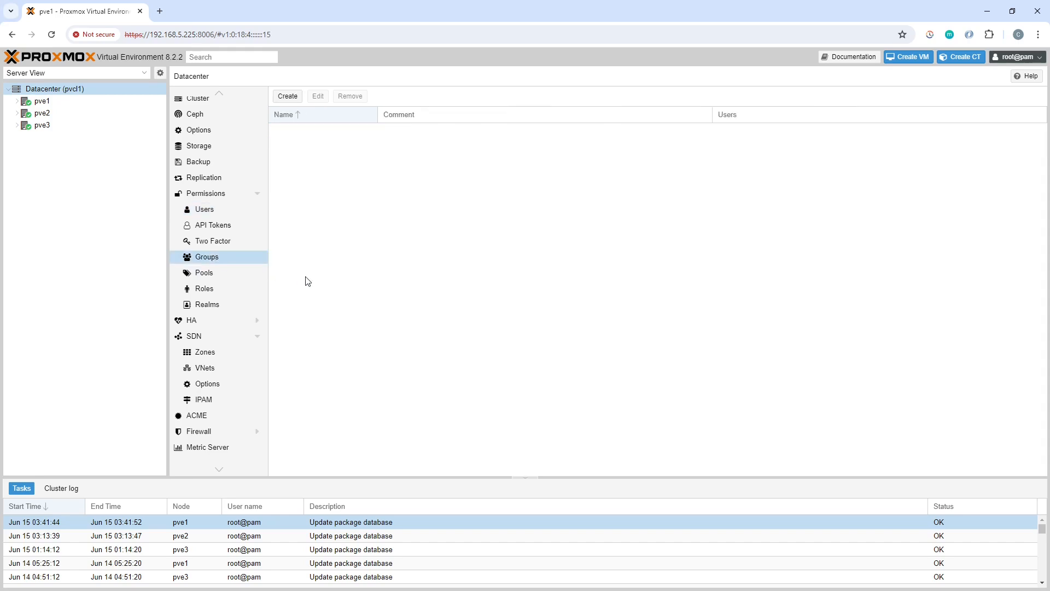
left_click(287, 98)
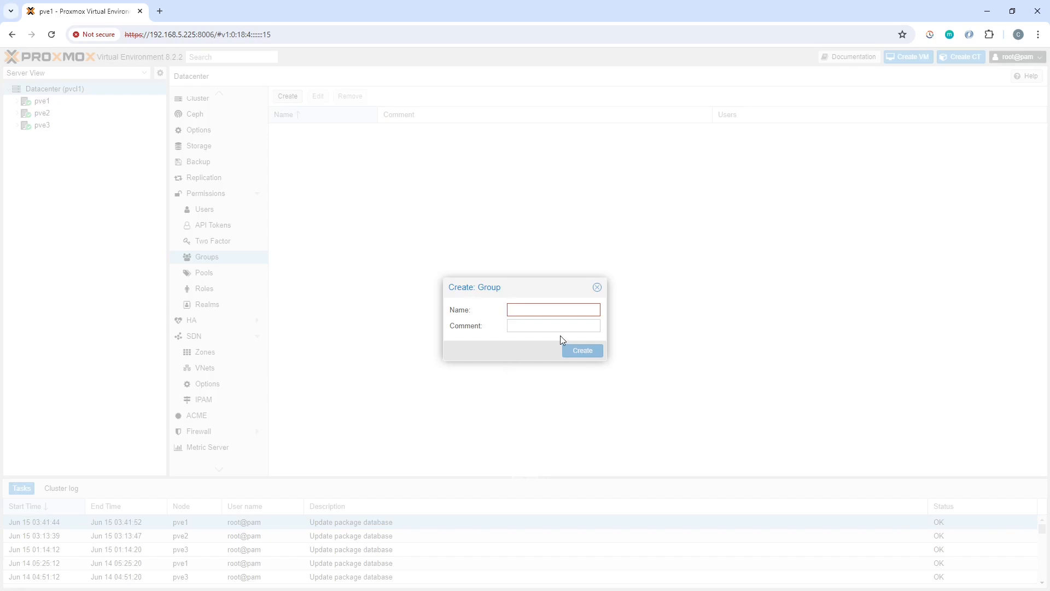
type("VMAdmins")
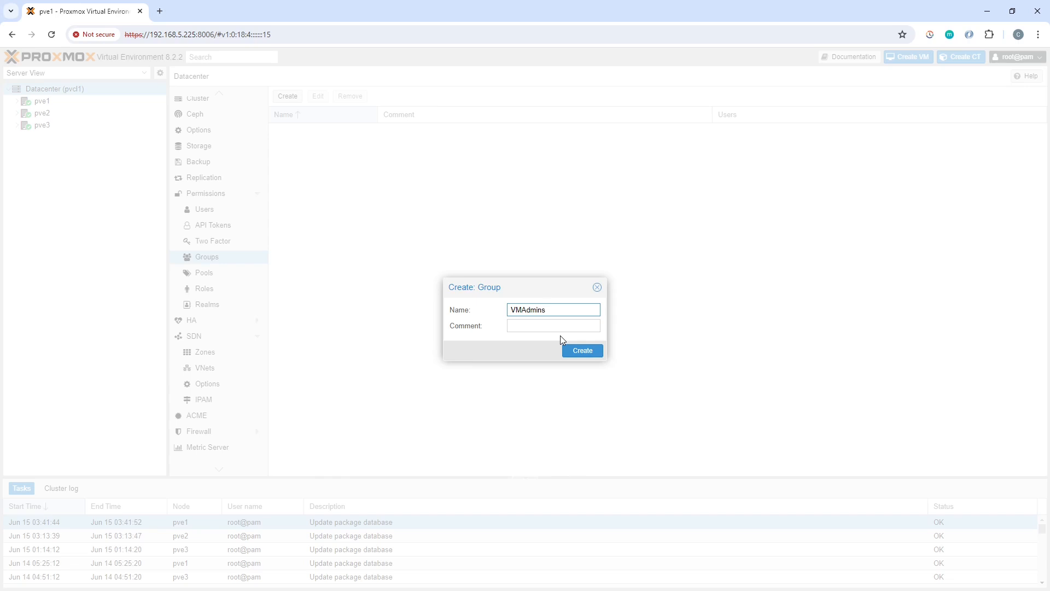
left_click(591, 355)
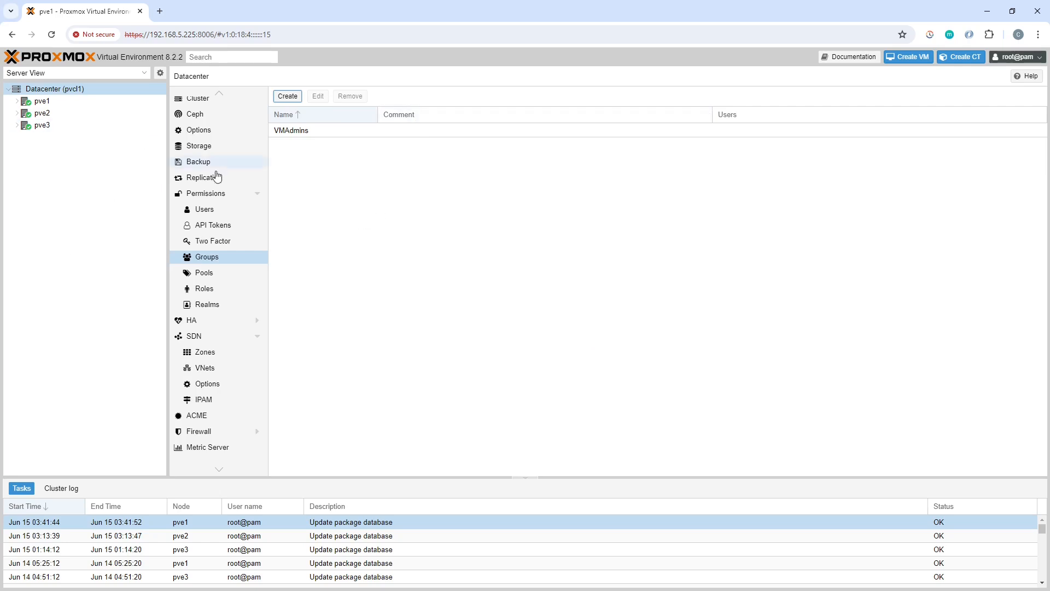
Add user2 with a password as a member of VMAdmins, dismissing Chrome's breach warning
left_click(221, 212)
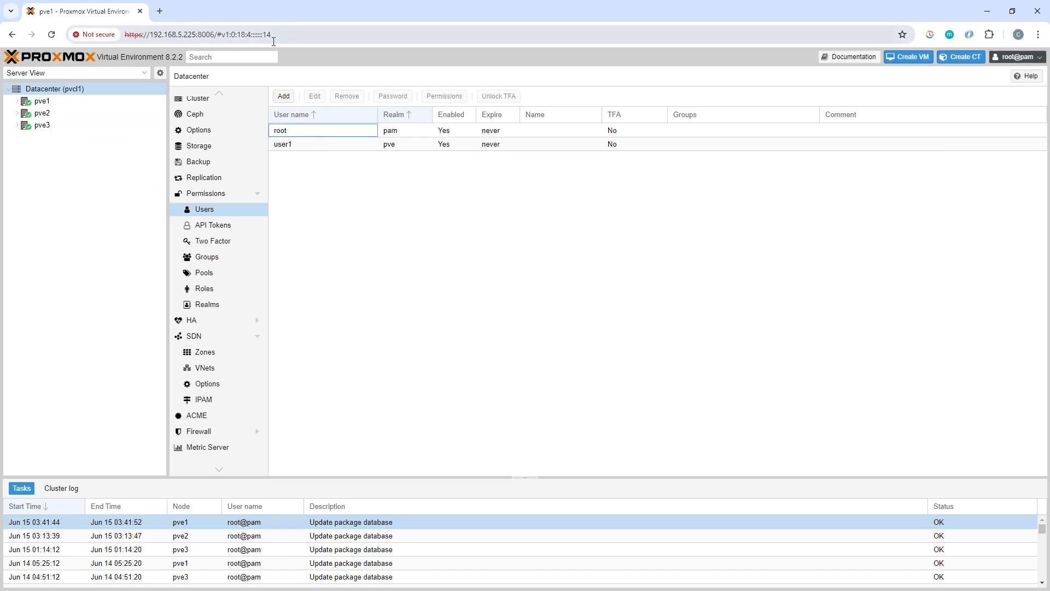
left_click(284, 97)
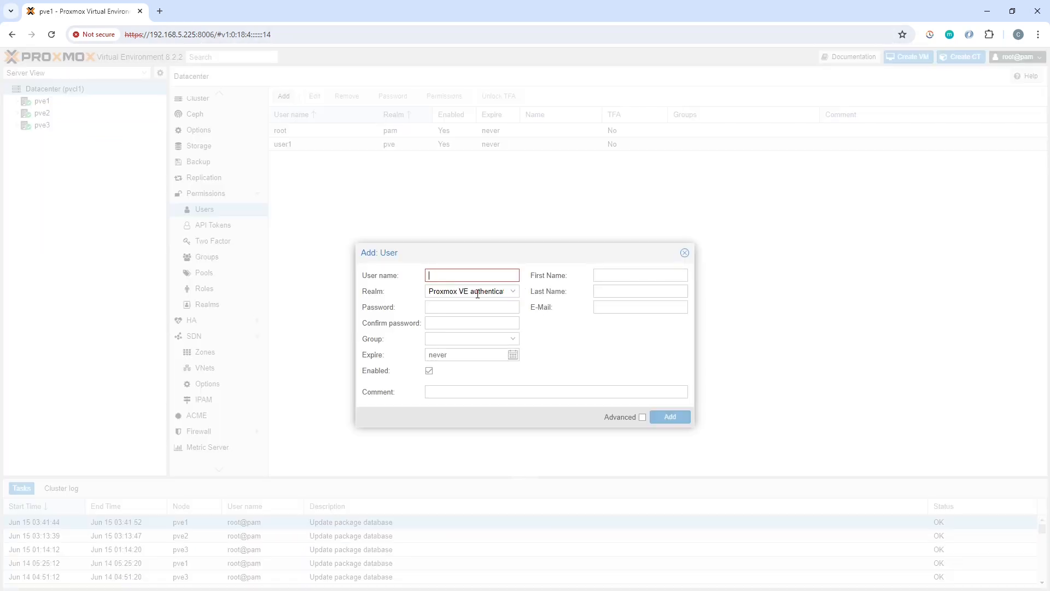
type("user2")
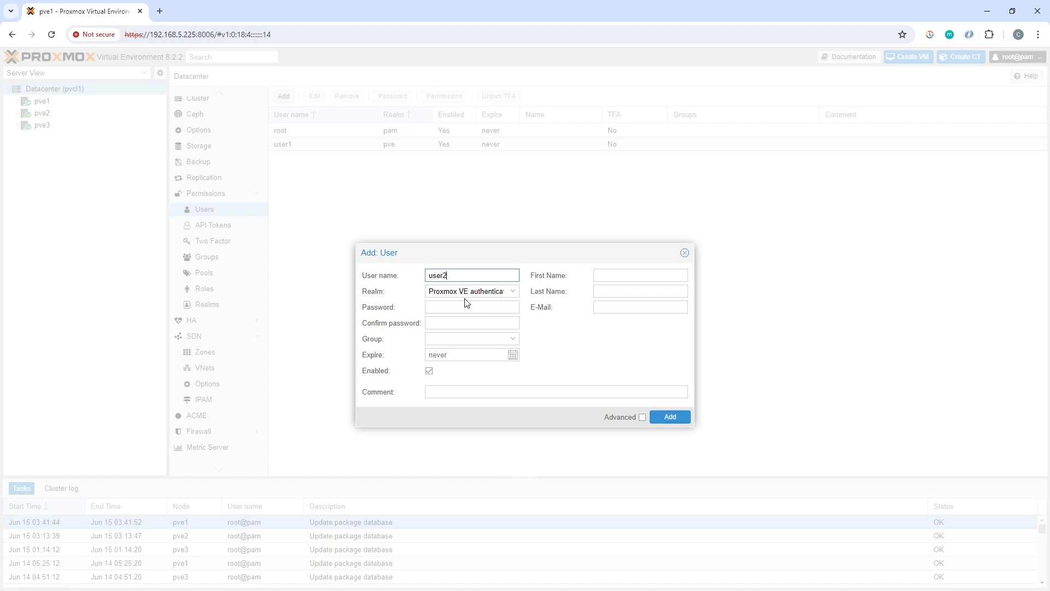
left_click(435, 306)
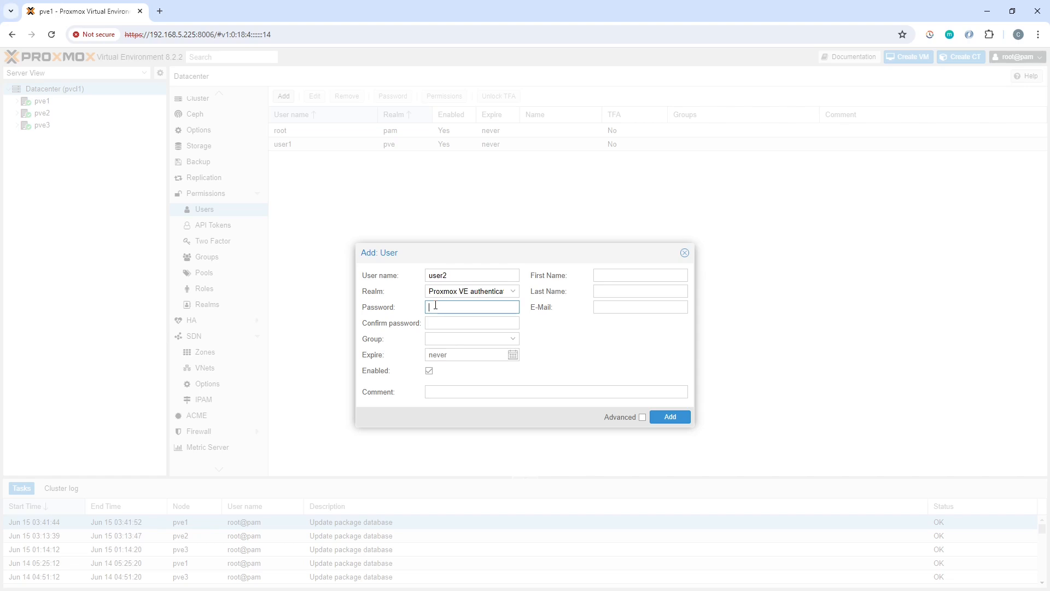
type("••")
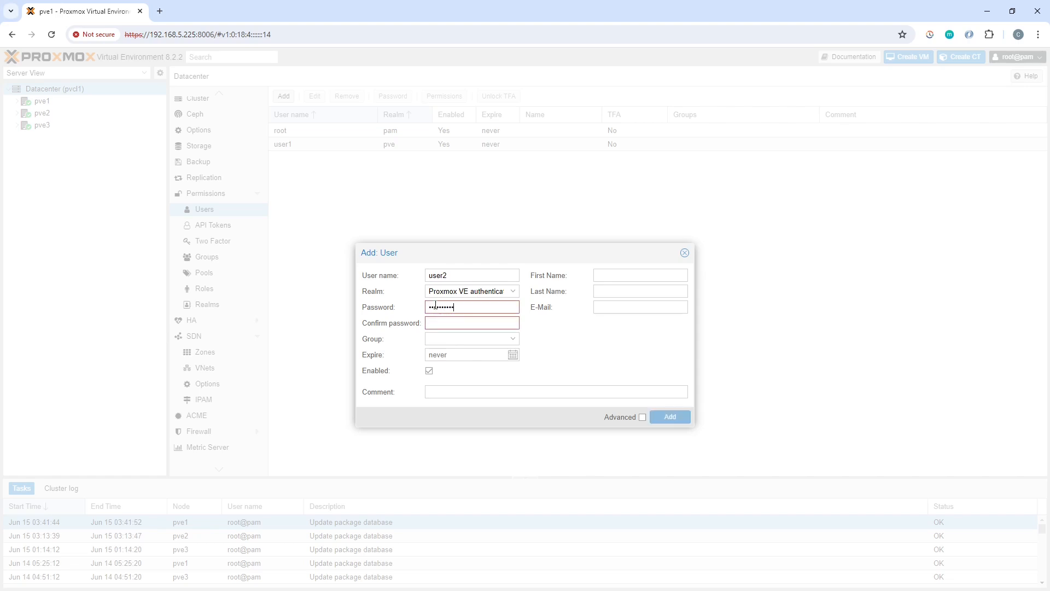
type("••••••••")
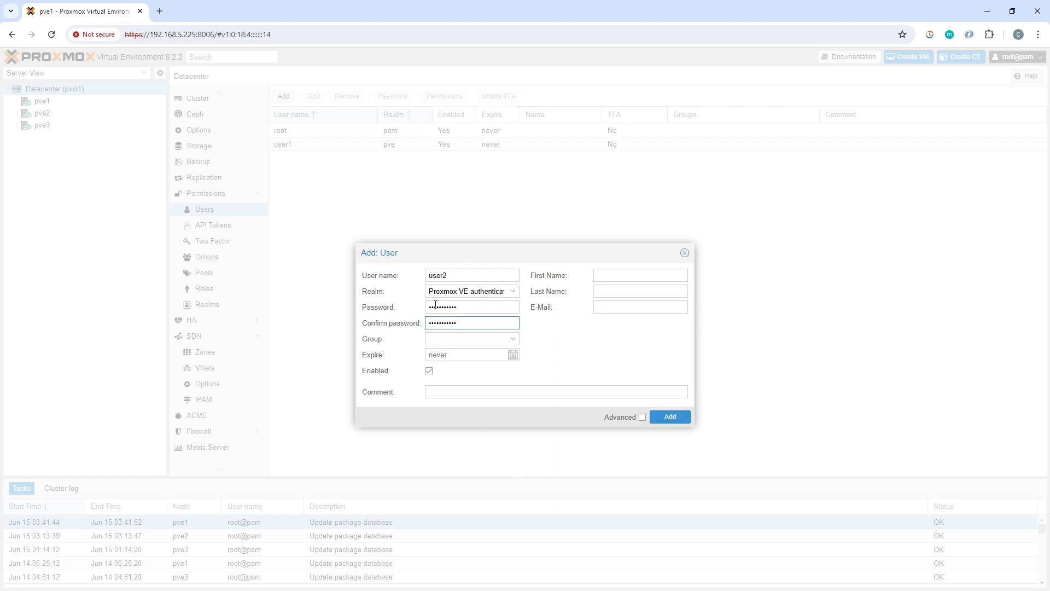
left_click(514, 340)
left_click(475, 370)
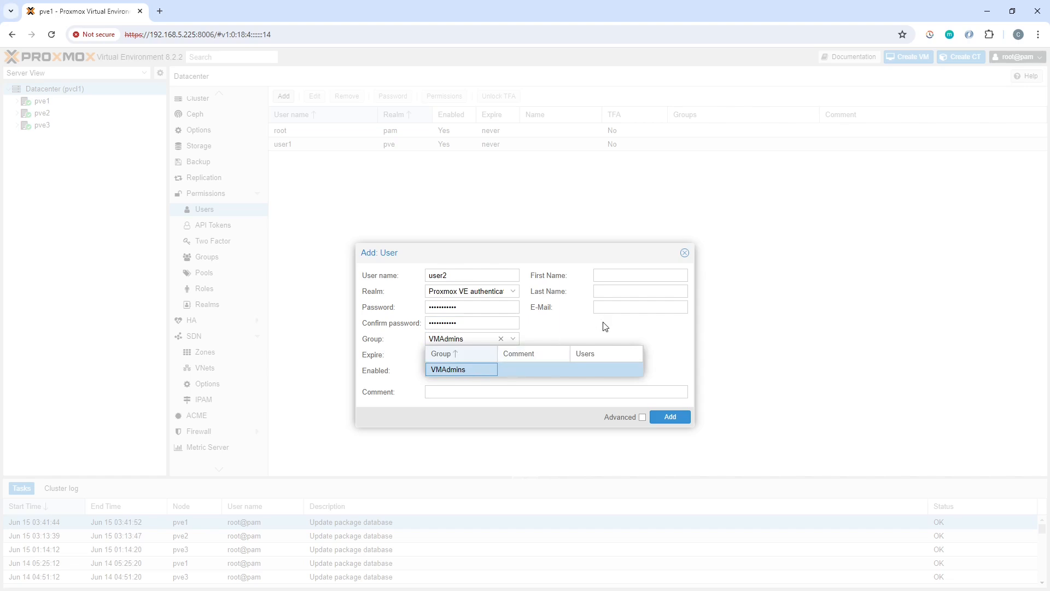
left_click(592, 332)
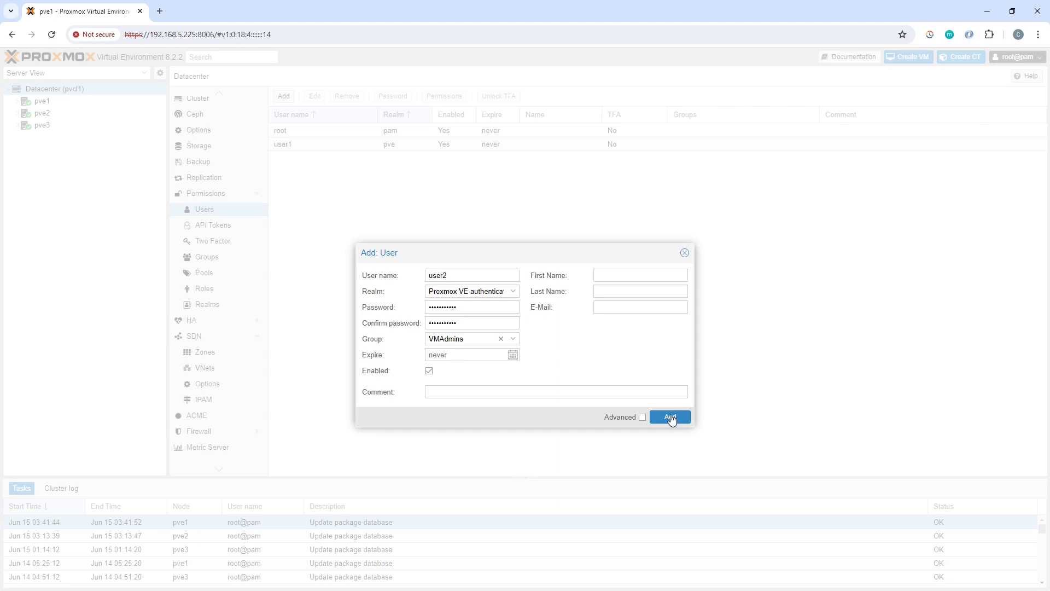
left_click(688, 421)
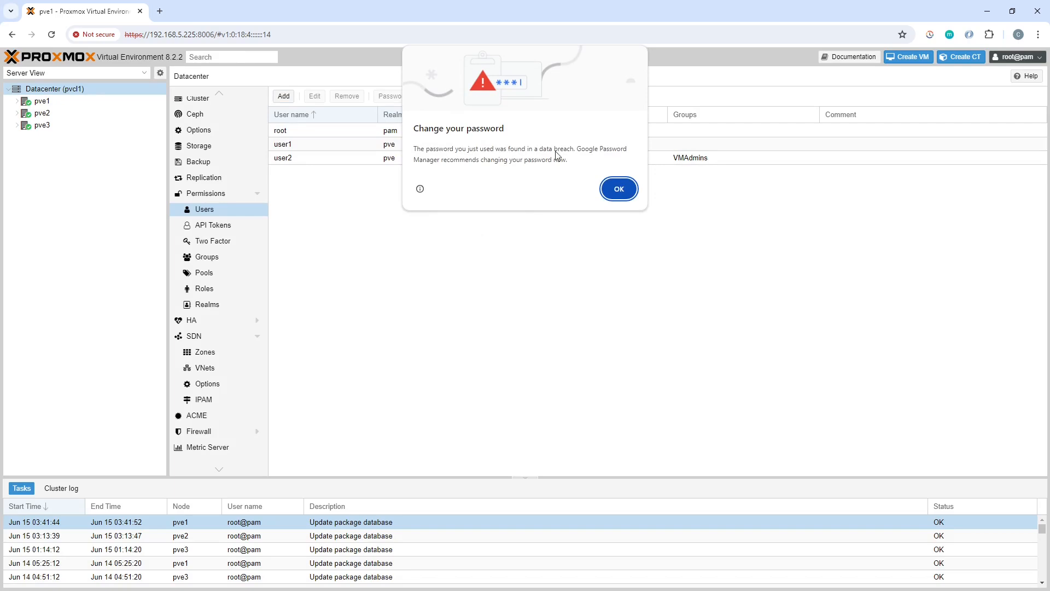
left_click(618, 189)
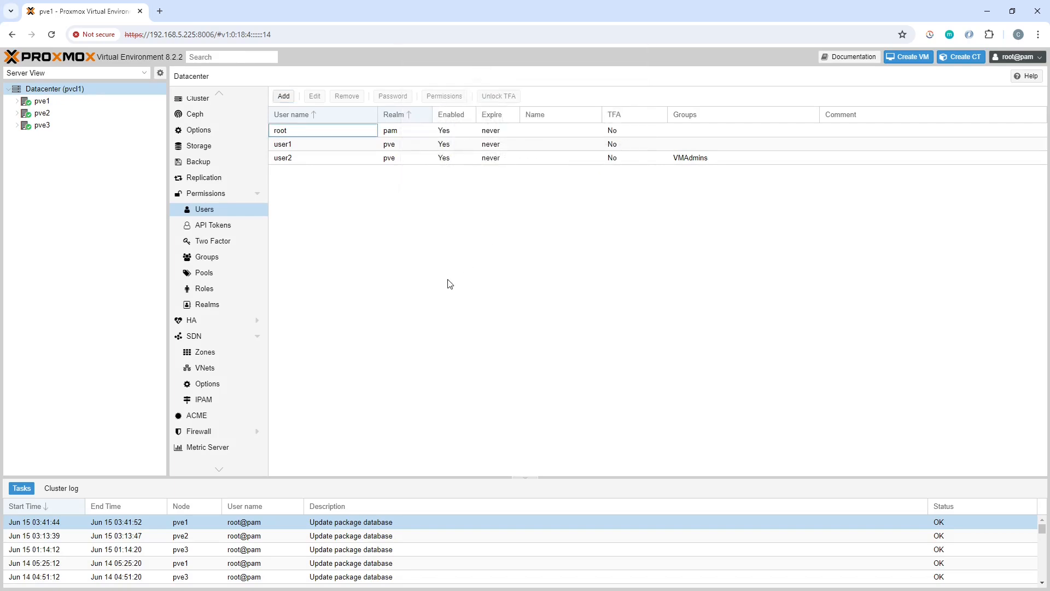
left_click(289, 140)
left_click(314, 97)
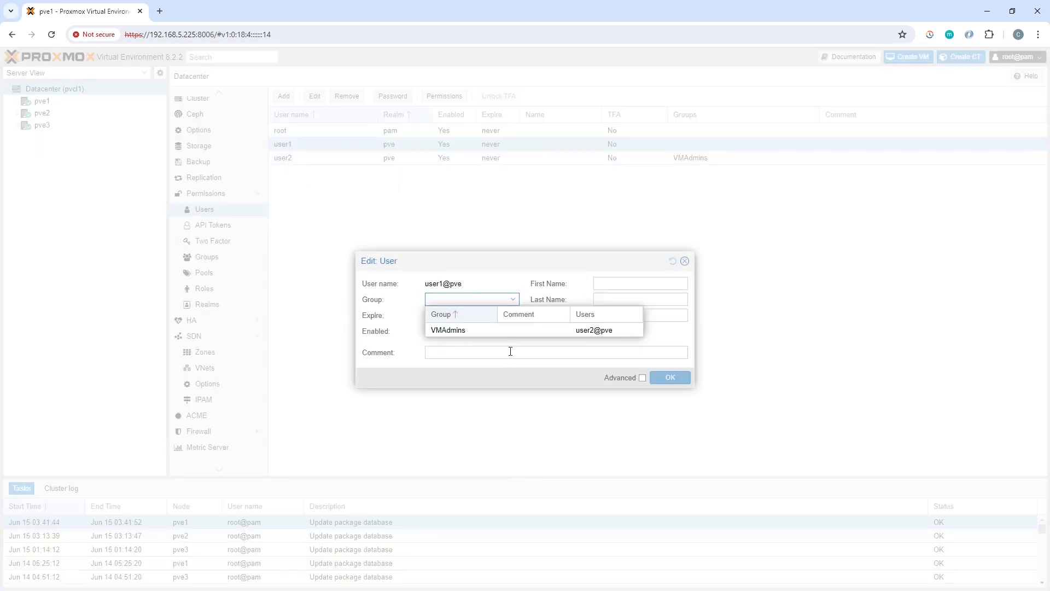
left_click(514, 299)
left_click(514, 304)
left_click(514, 304)
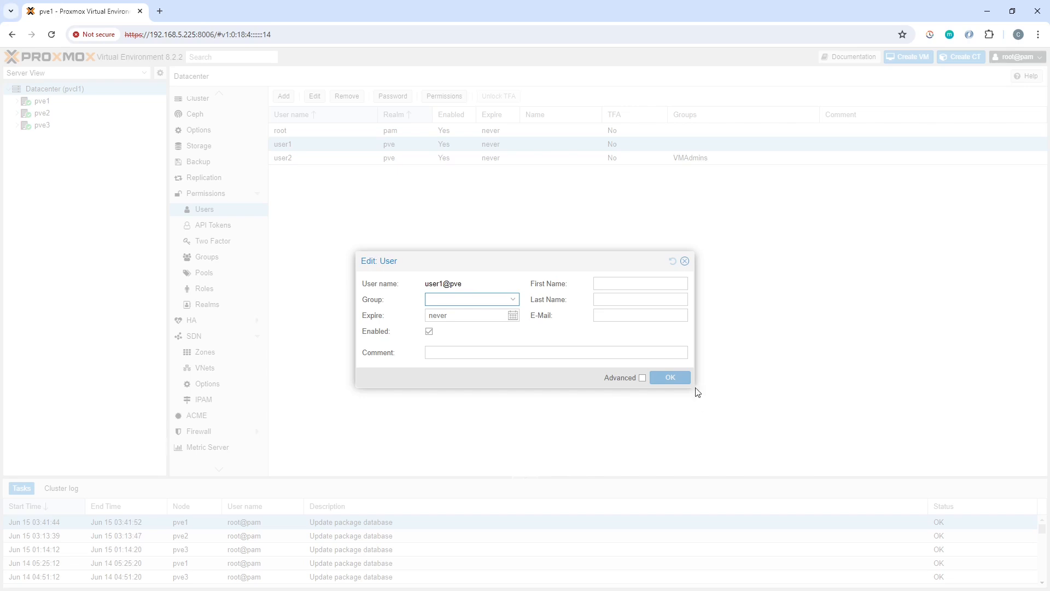
left_click(685, 262)
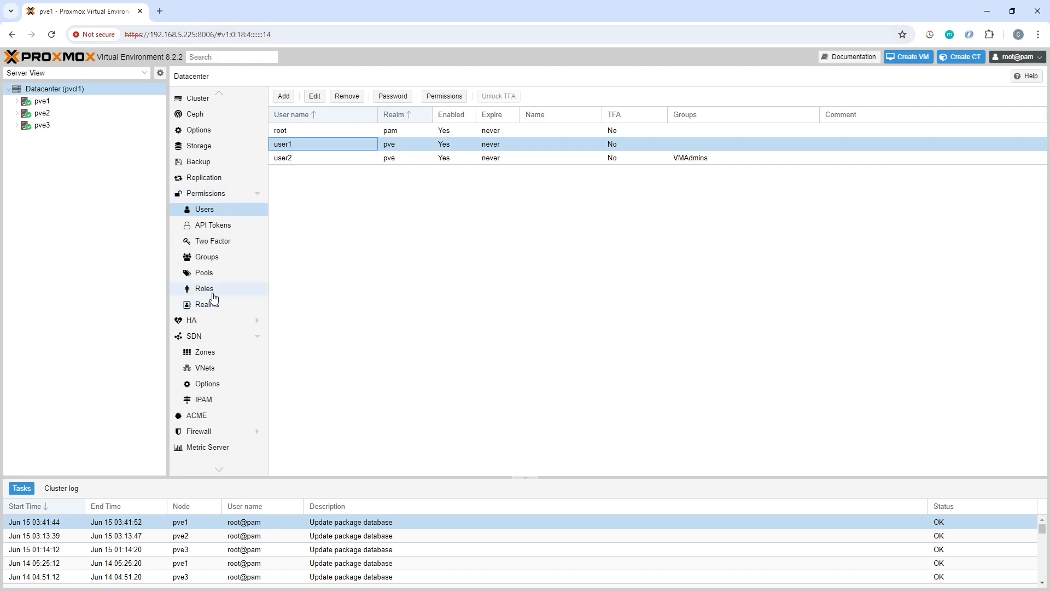
Look over the Roles list, then open the empty Datacenter Permissions page
left_click(210, 295)
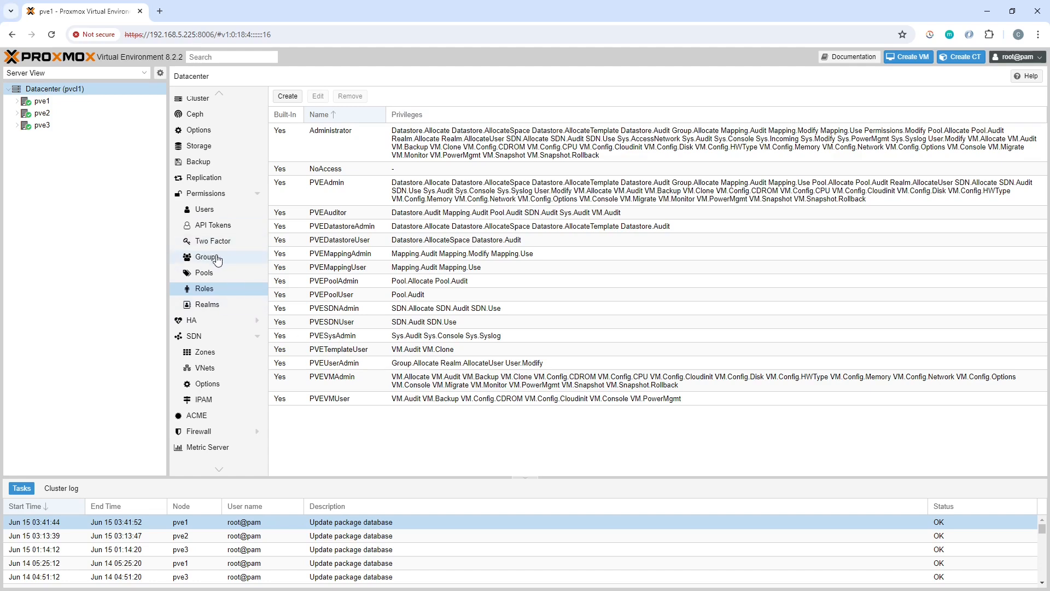
left_click(210, 198)
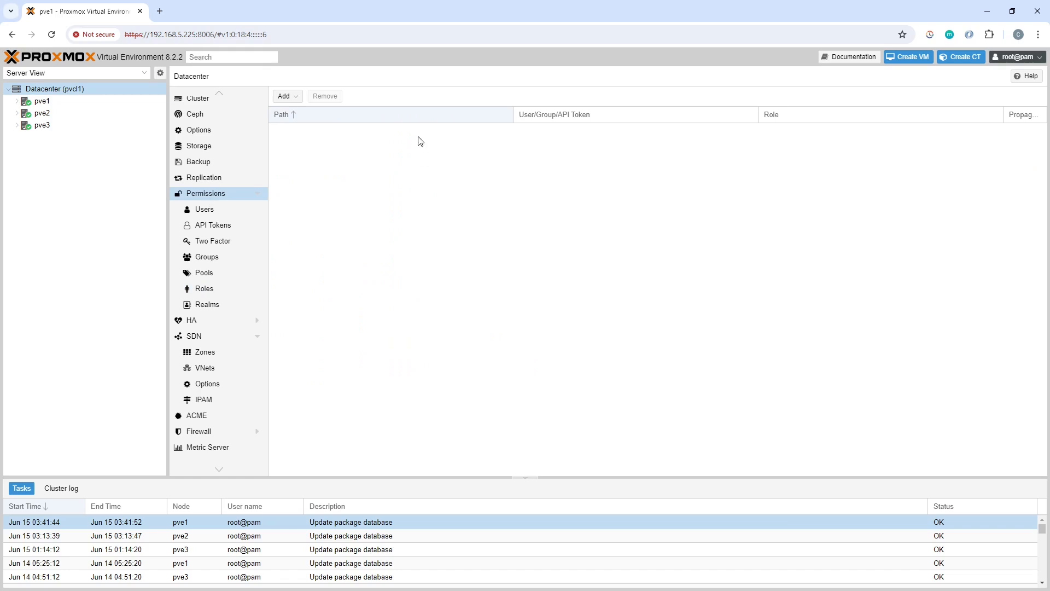
Add a group permission: path /vms, group VMAdmins, role PVEVMAdmin, with Propagate kept on
left_click(295, 99)
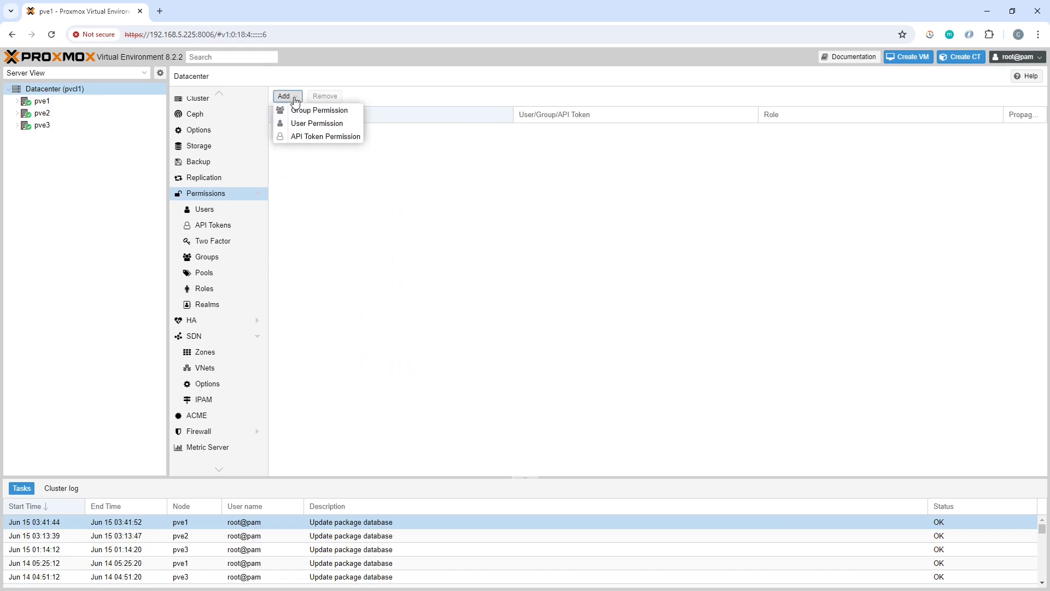
left_click(327, 111)
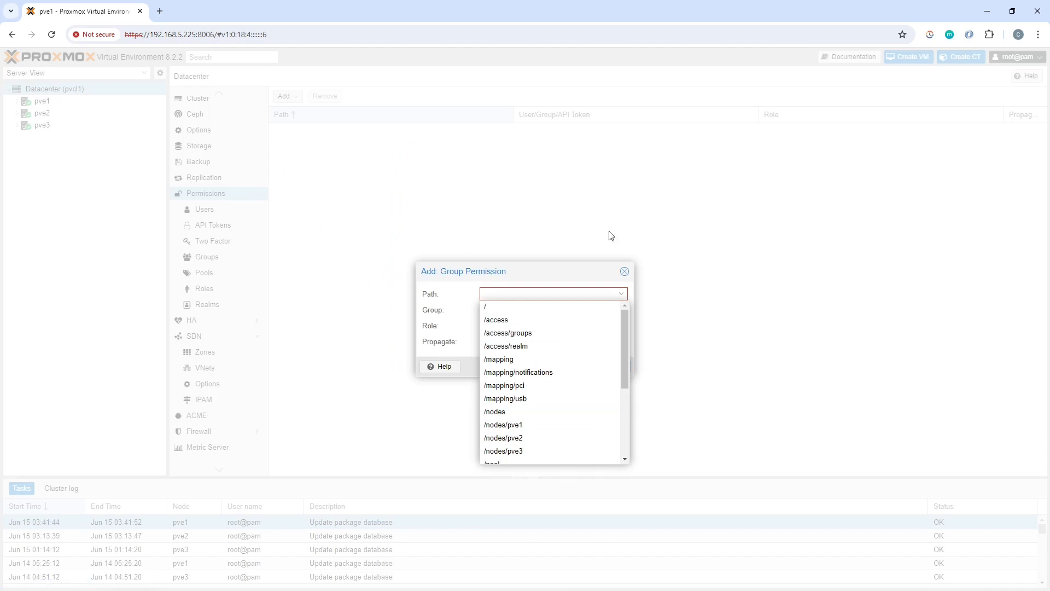
left_click_drag(628, 370, 631, 451)
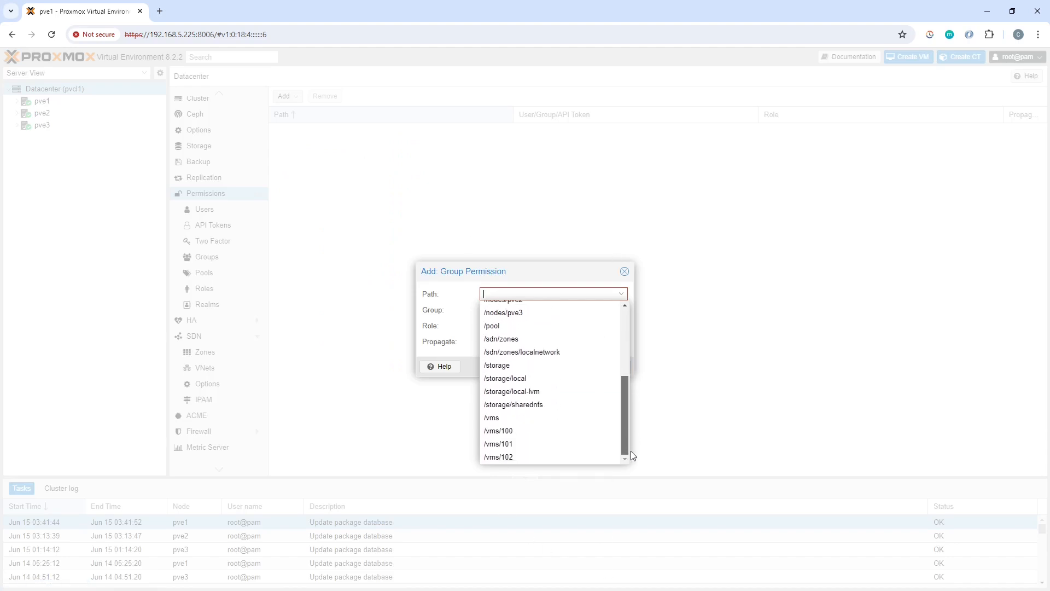
left_click(507, 420)
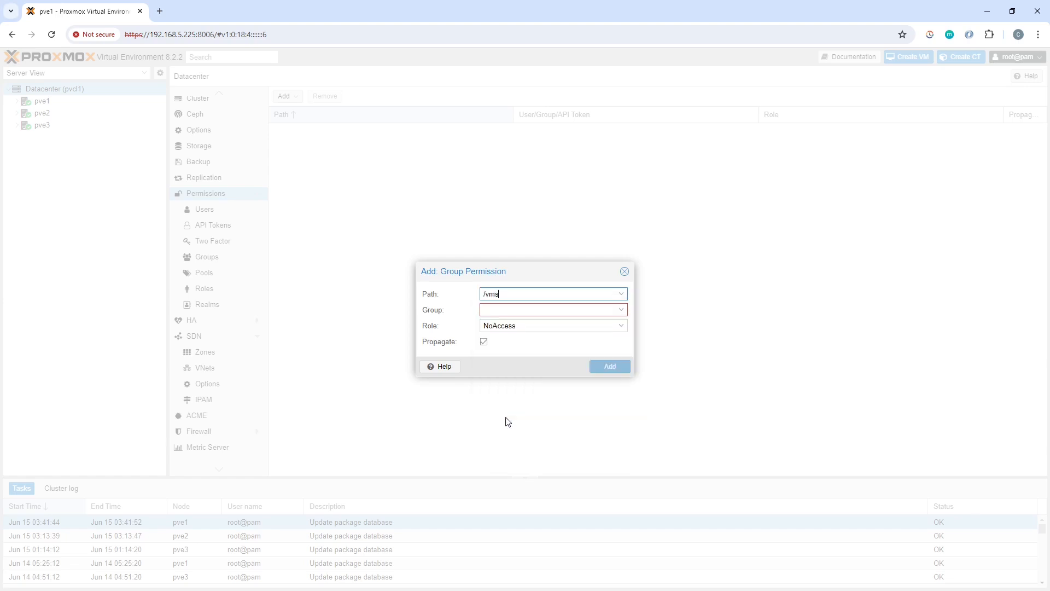
left_click(625, 312)
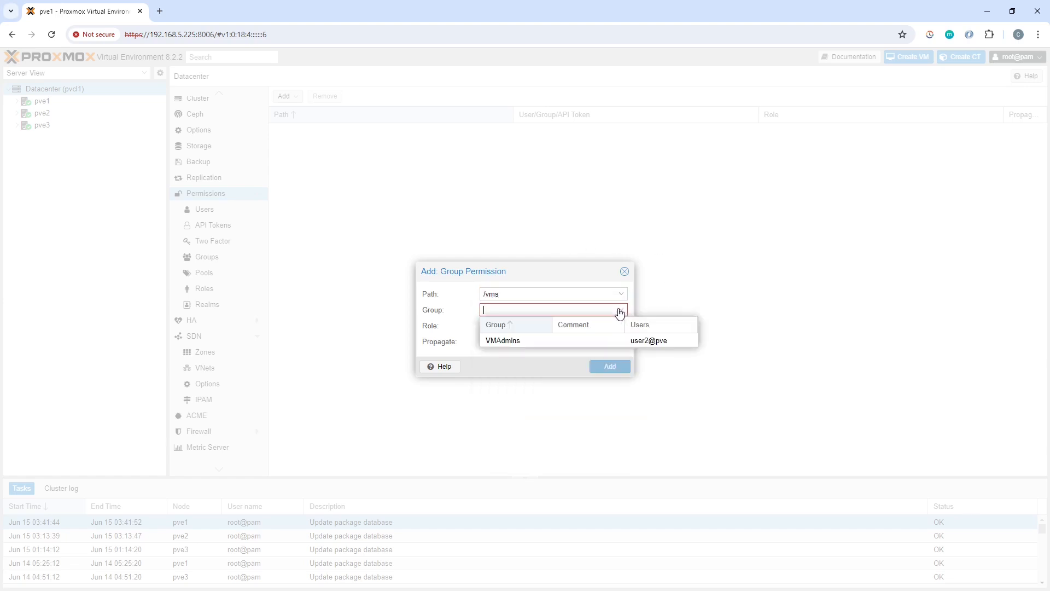
left_click(573, 339)
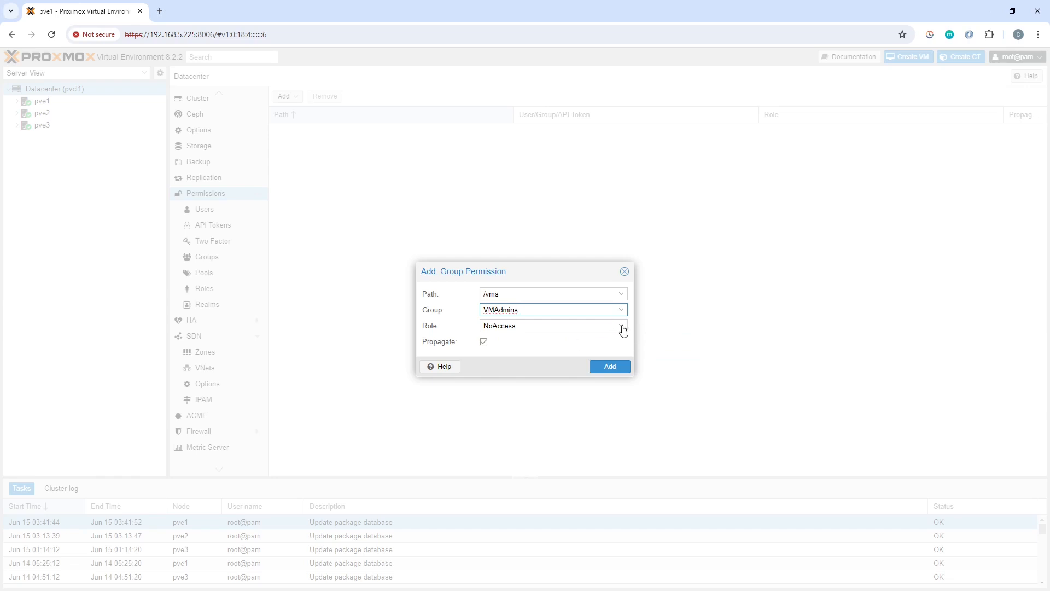
left_click(622, 327)
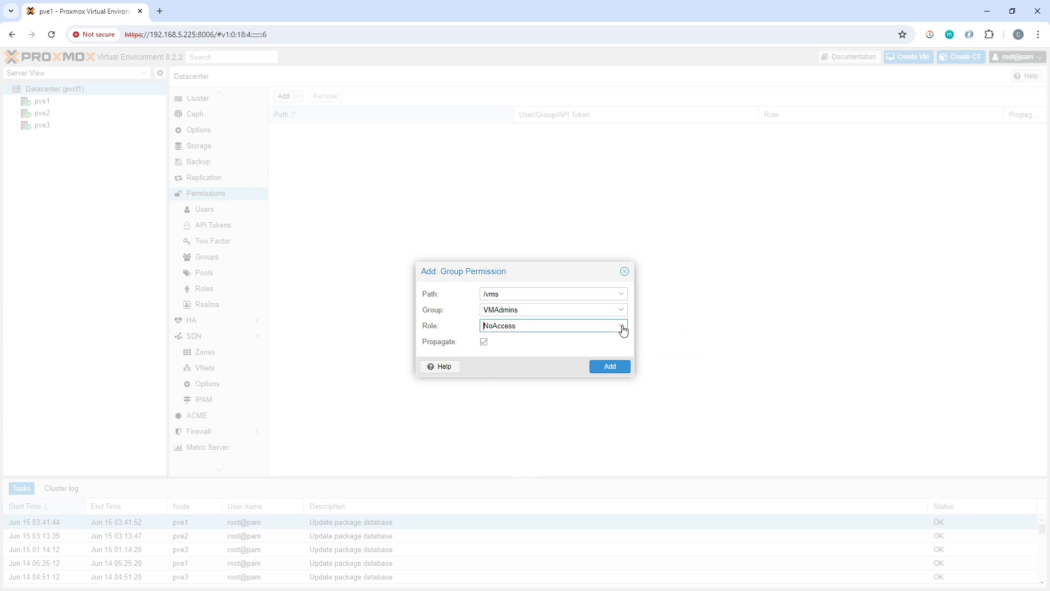
scroll(578, 439, "down", 10)
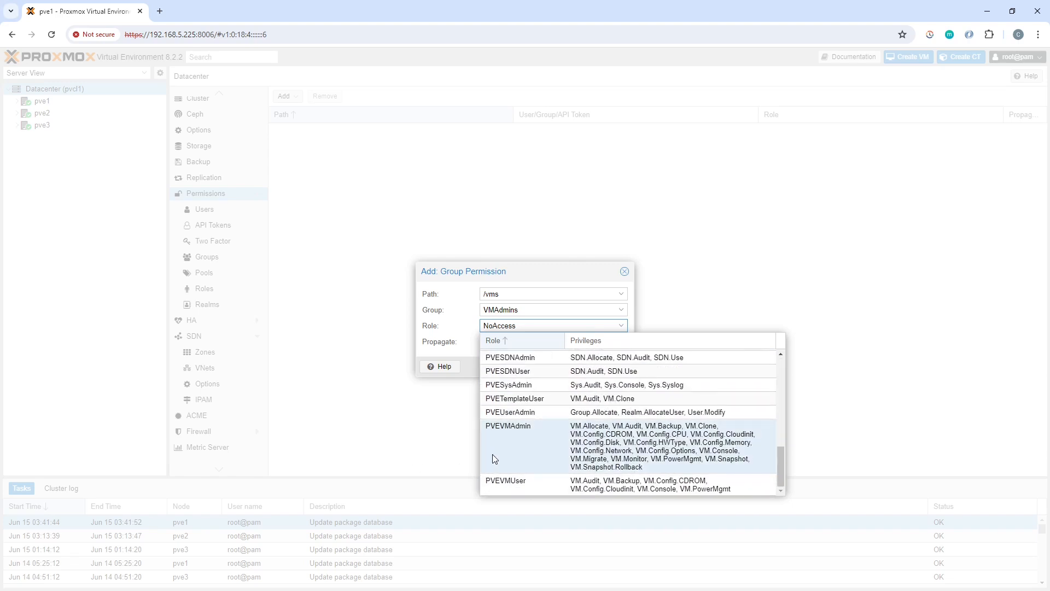
left_click(543, 452)
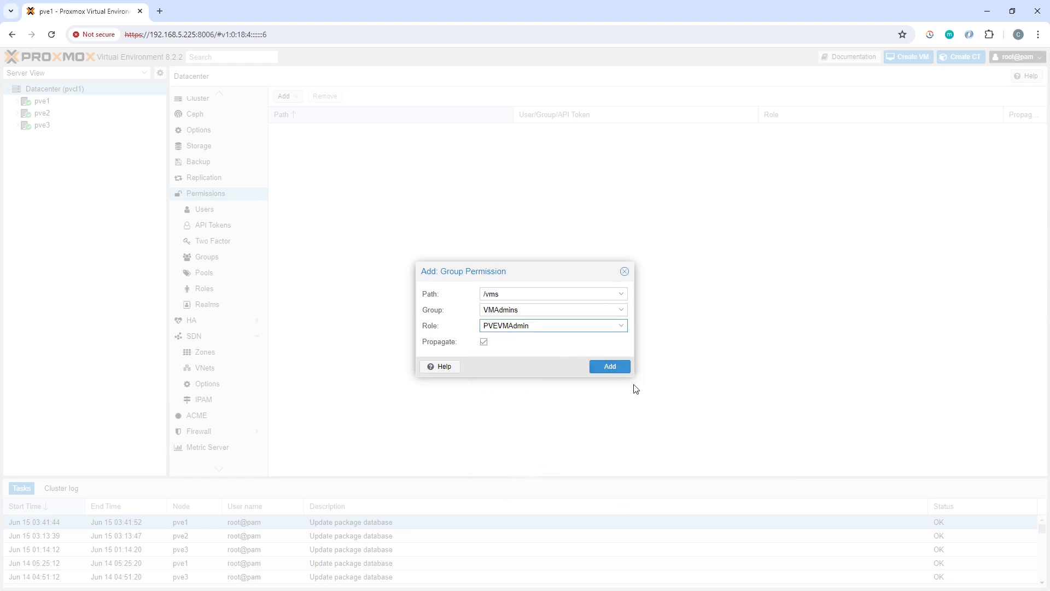
left_click(619, 371)
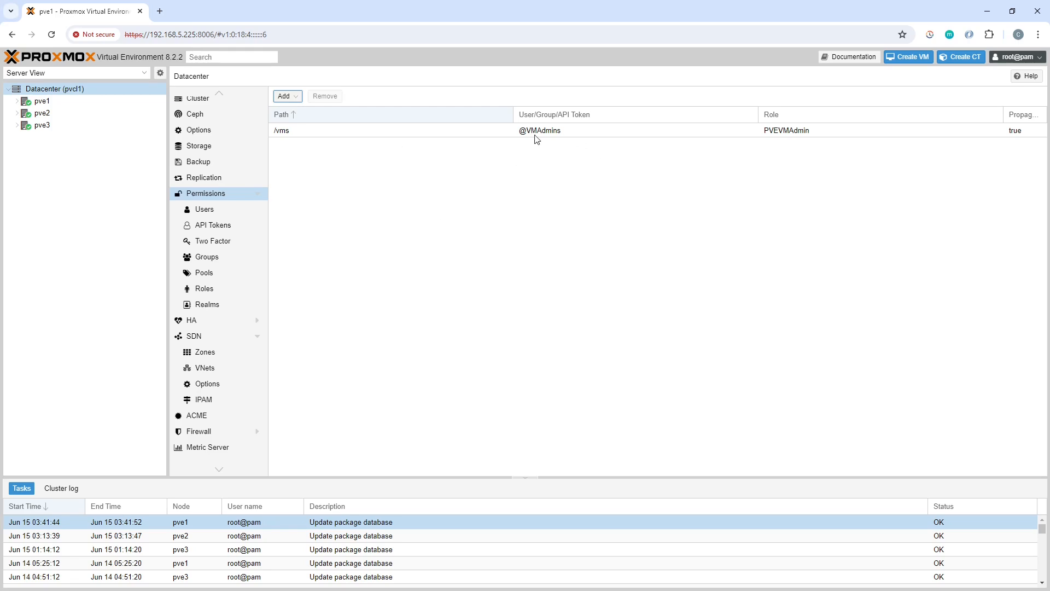
left_click(475, 362)
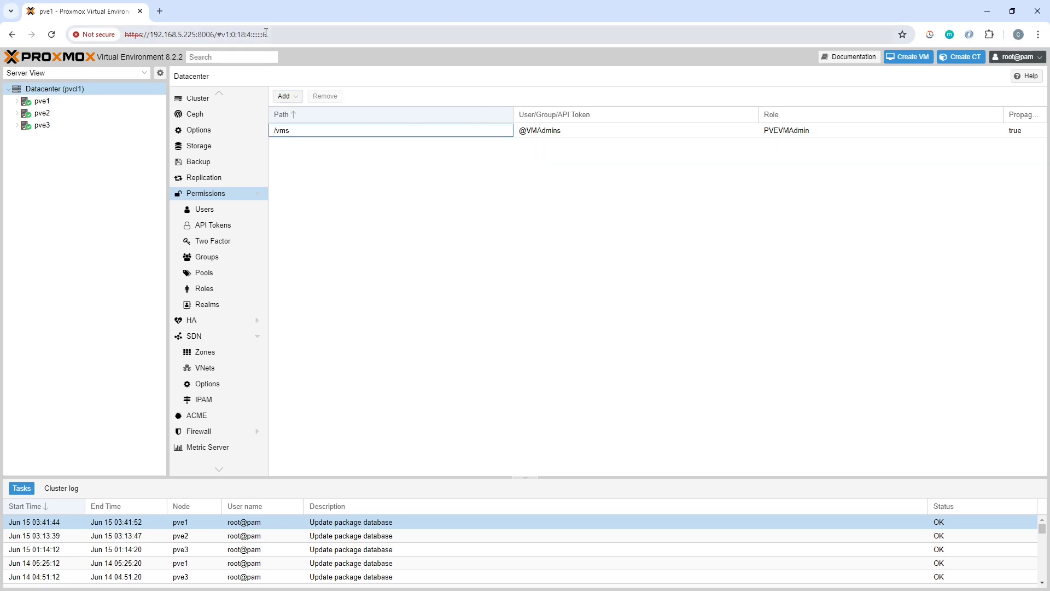
Start a user permission with path /nodes for user user1@pve
left_click(294, 97)
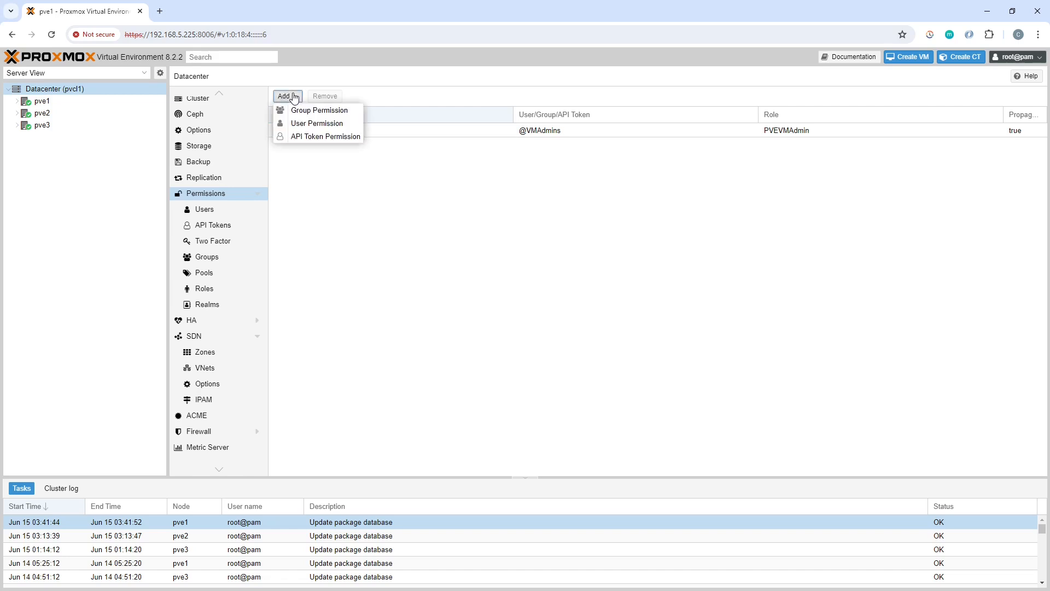
left_click(327, 125)
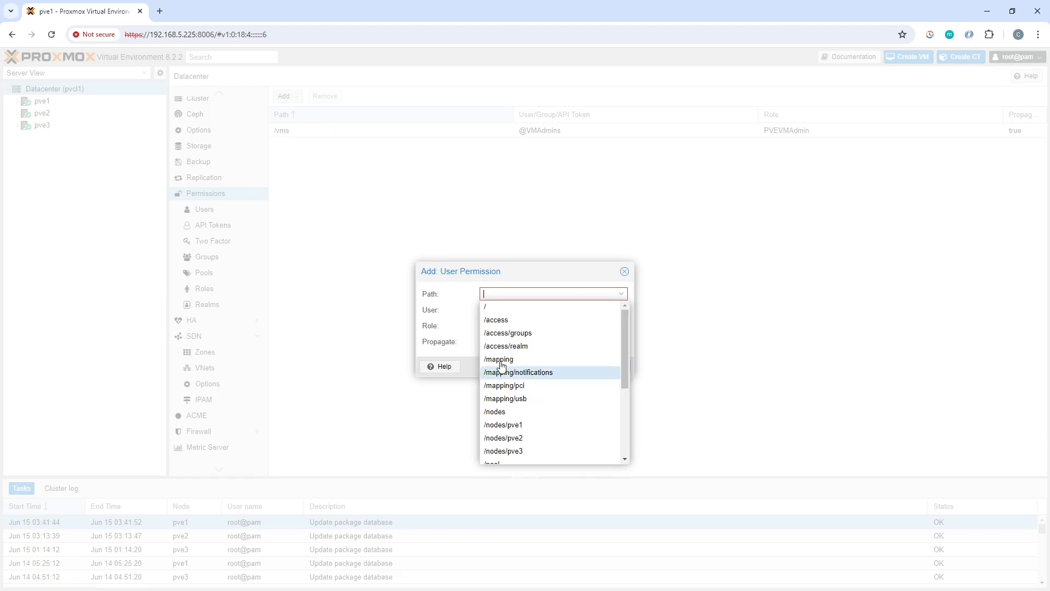
mouse_move(623, 346)
left_mouse_down()
mouse_move(627, 426)
mouse_move(618, 421)
mouse_move(631, 349)
left_mouse_up()
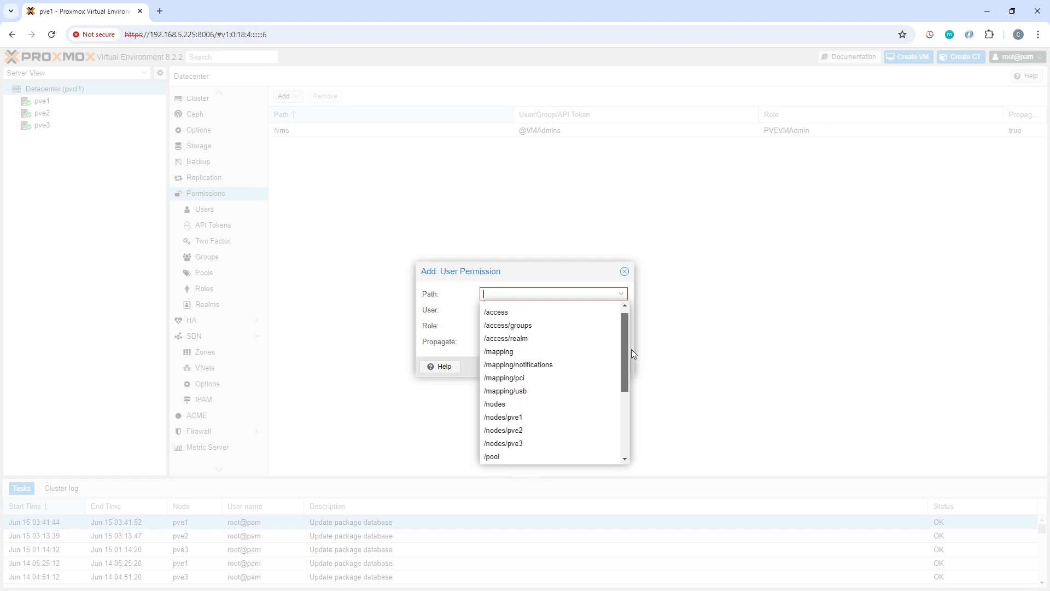
left_click(548, 404)
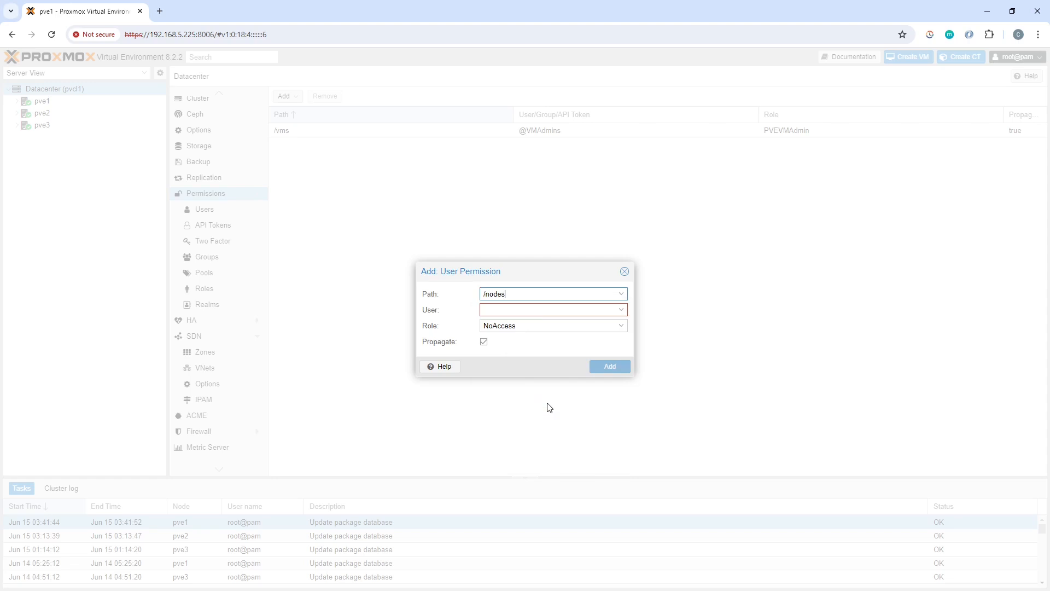
left_click(622, 311)
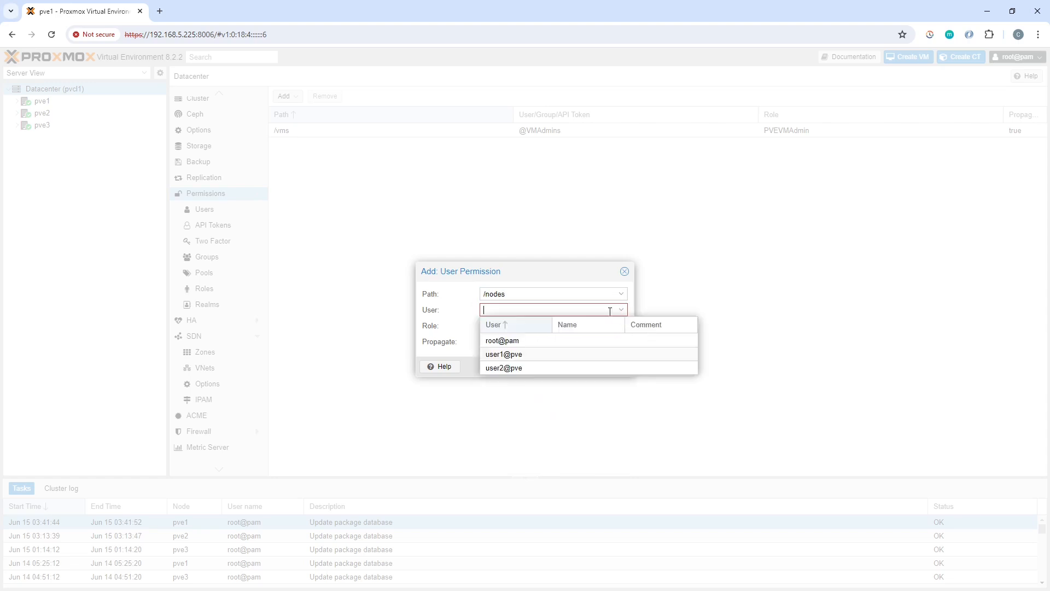
left_click(529, 354)
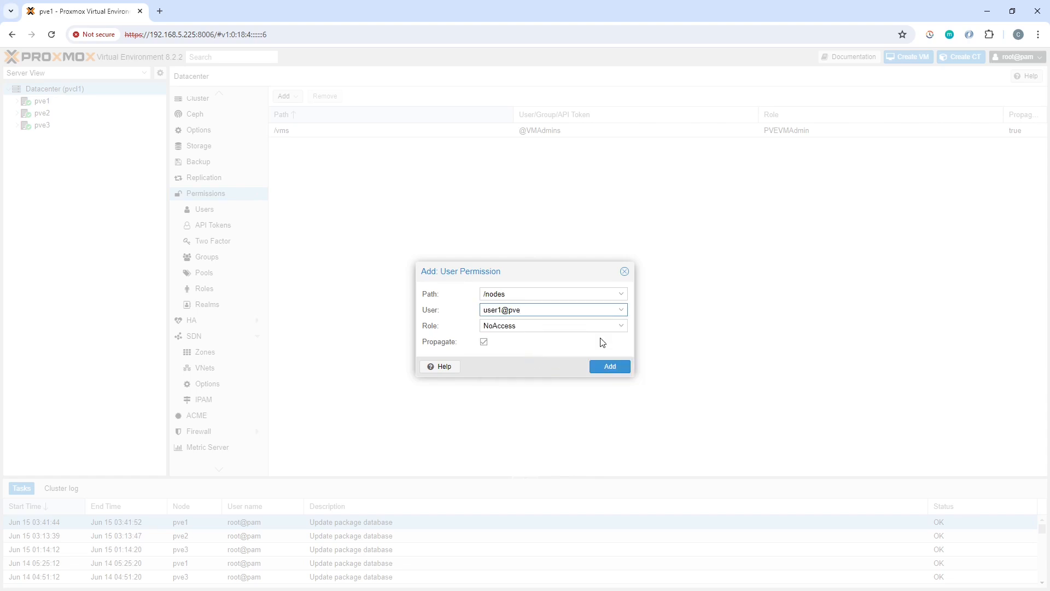
Browse the available roles without changing NoAccess, then reopen the path choices
left_click(618, 331)
scroll(599, 465, "down", 5)
scroll(600, 448, "up", 5)
scroll(600, 440, "down", 6)
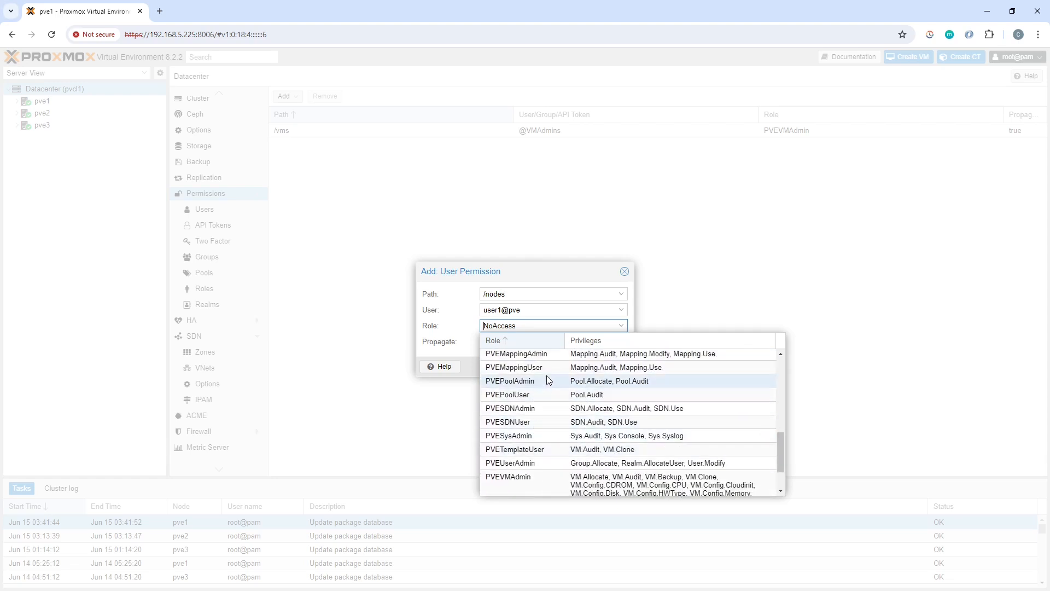
scroll(556, 449, "down", 2)
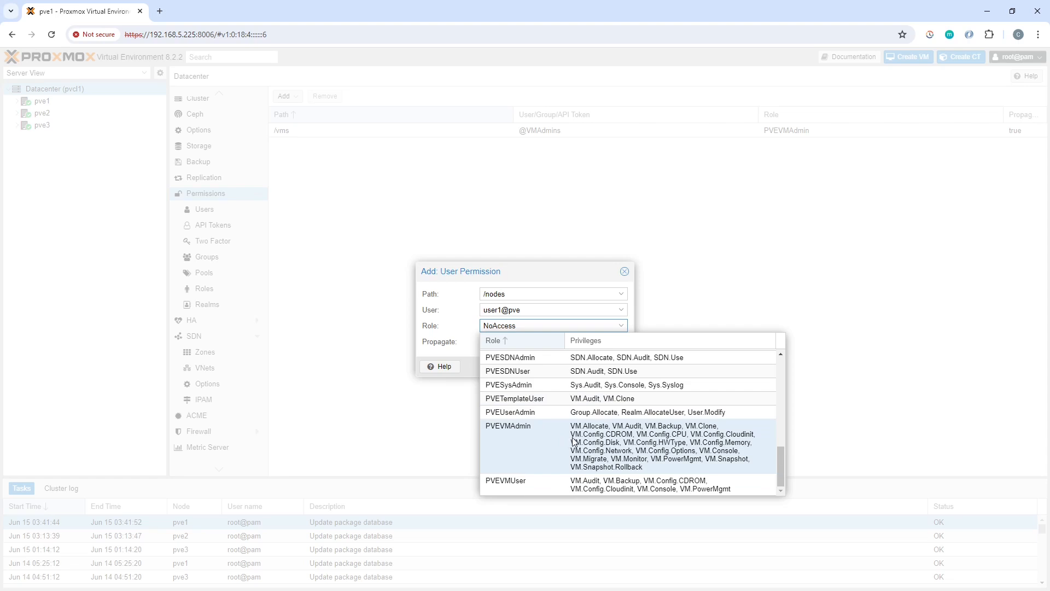
scroll(573, 440, "up", 4)
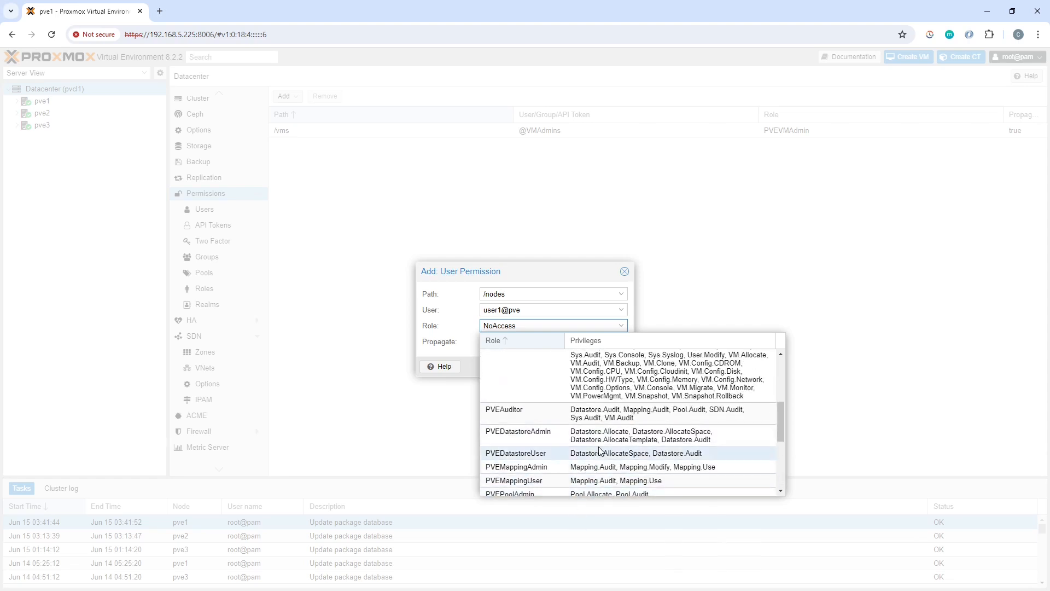
scroll(597, 456, "up", 3)
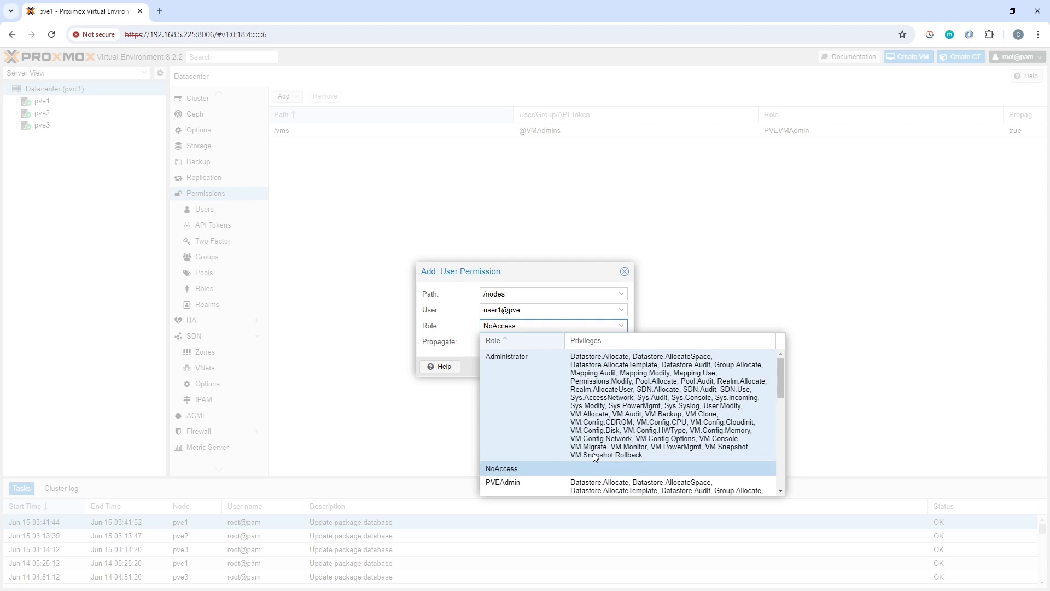
left_click(634, 311)
left_click(621, 294)
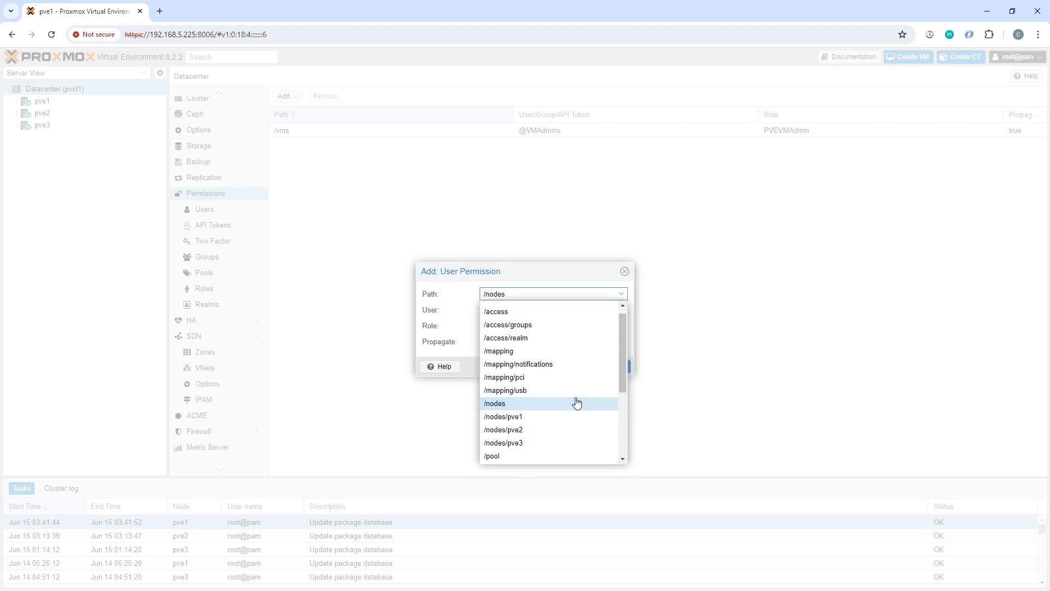
Switch the path to /storage, choose role PVEDatastoreAdmin with Propagate on, and save it
scroll(577, 403, "down", 3)
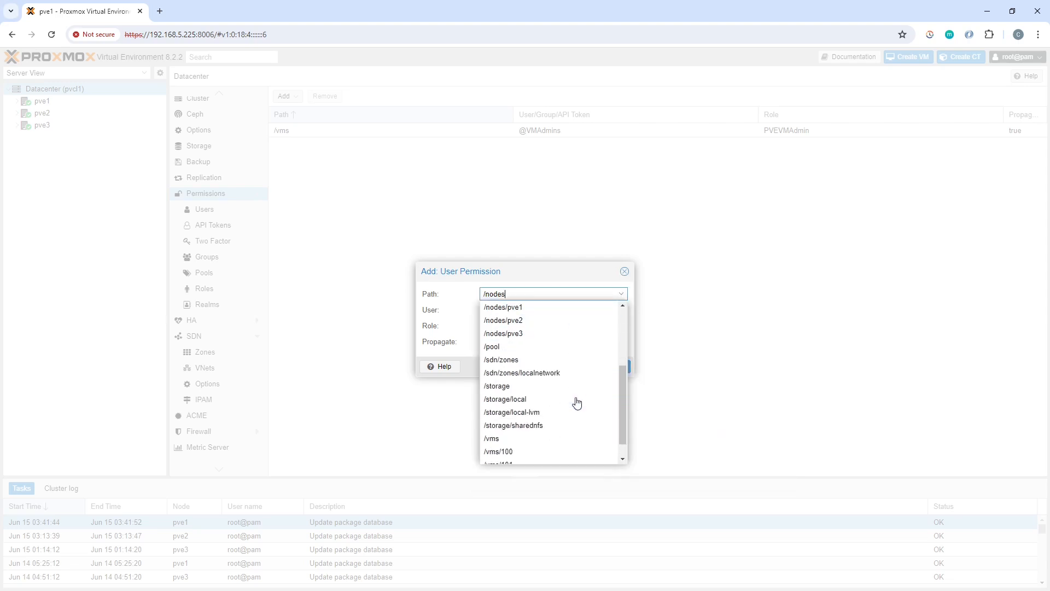
left_click(546, 348)
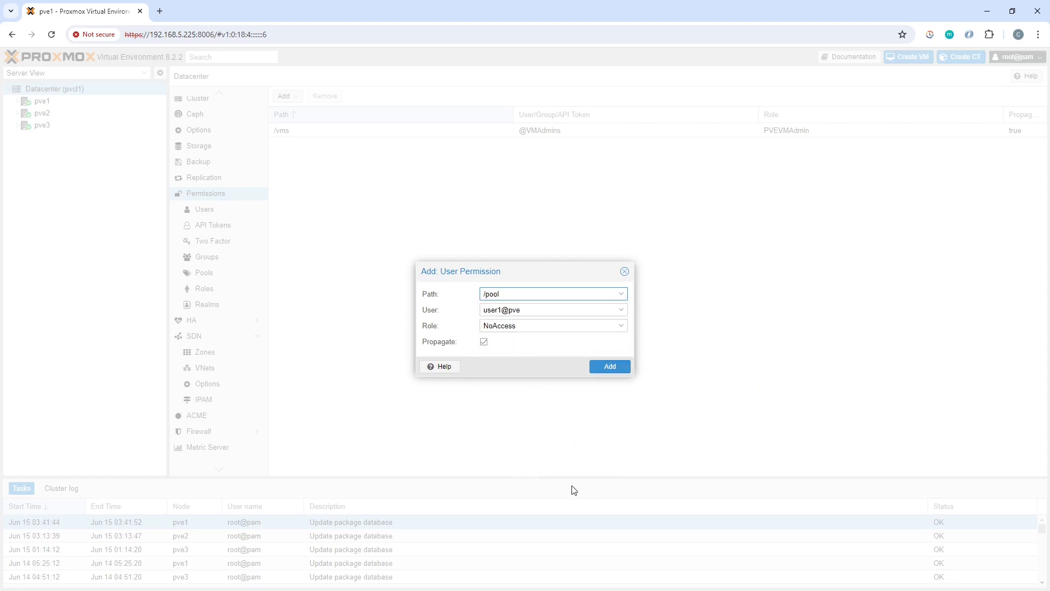
left_click(622, 295)
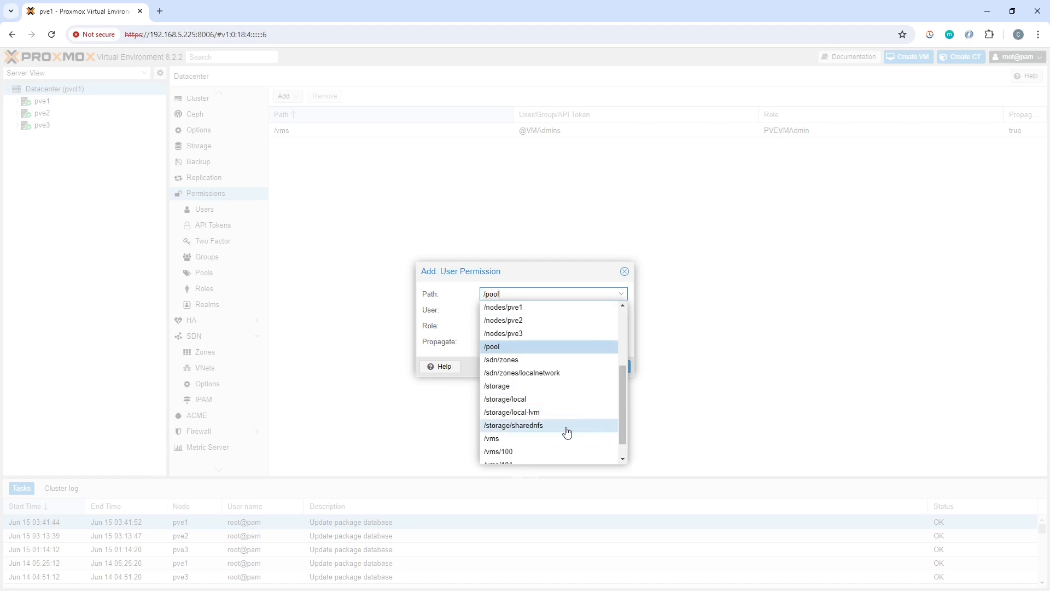
left_click(529, 387)
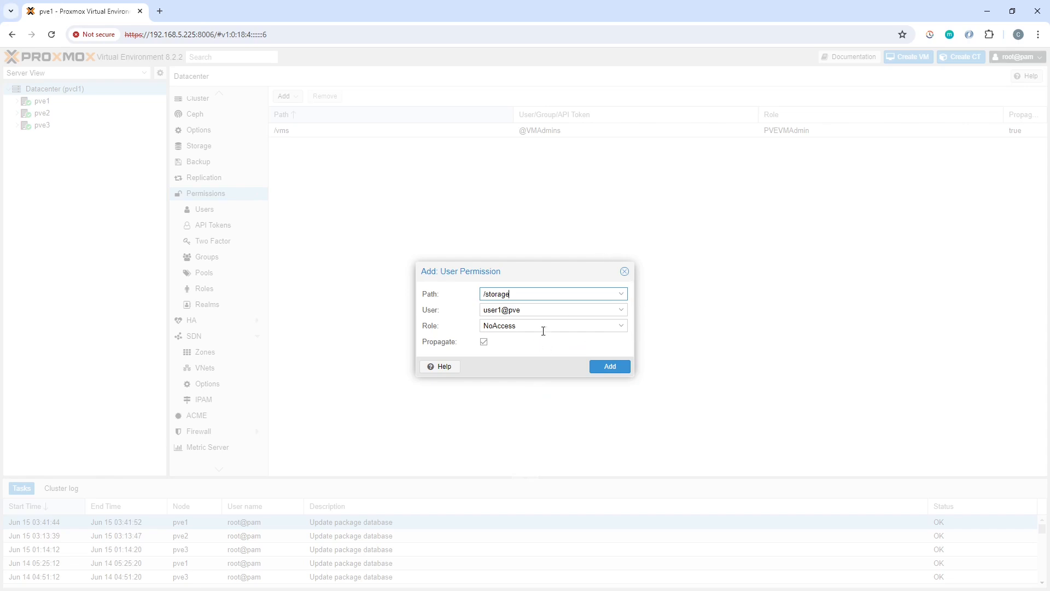
left_click(621, 326)
scroll(573, 427, "down", 5)
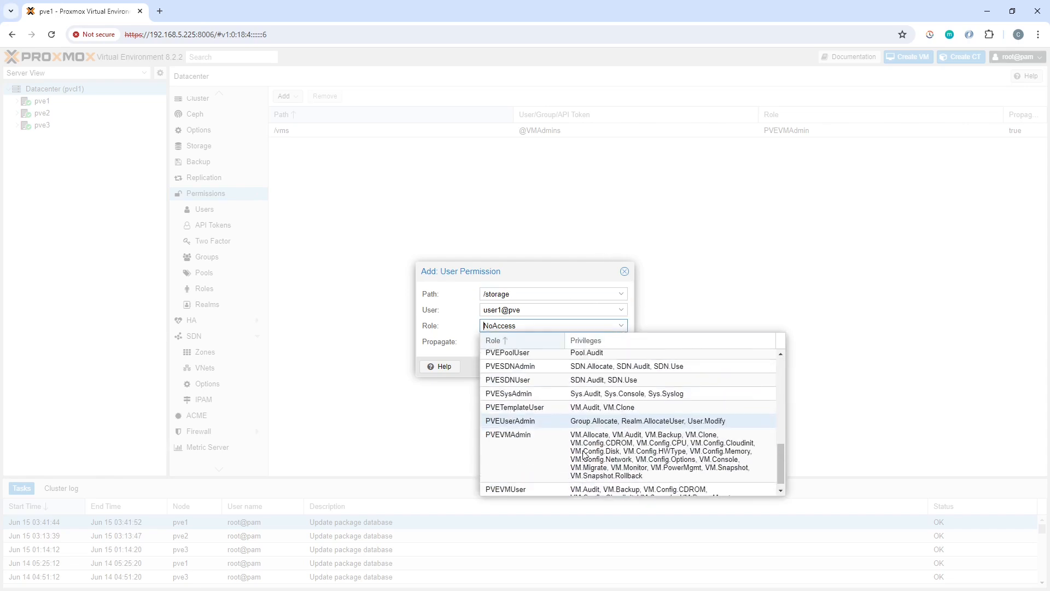
scroll(564, 435, "up", 4)
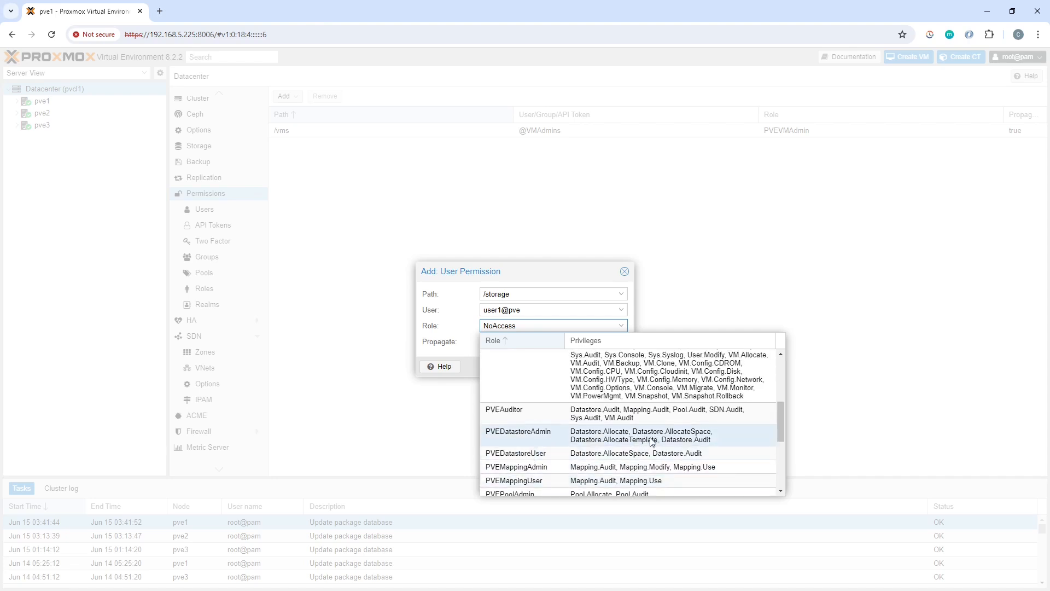
scroll(593, 433, "down", 3)
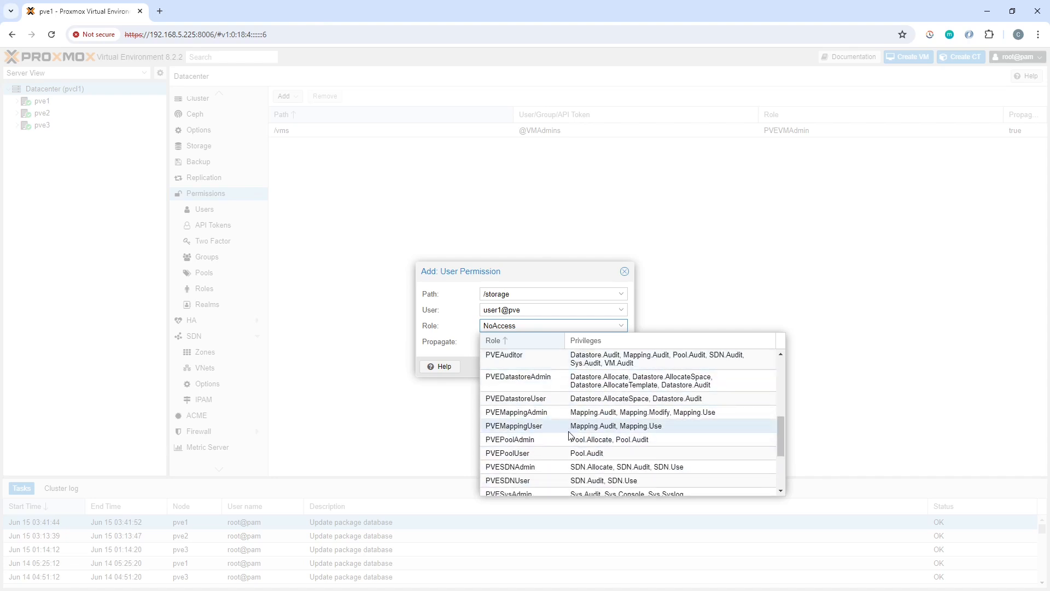
scroll(595, 454, "up", 3)
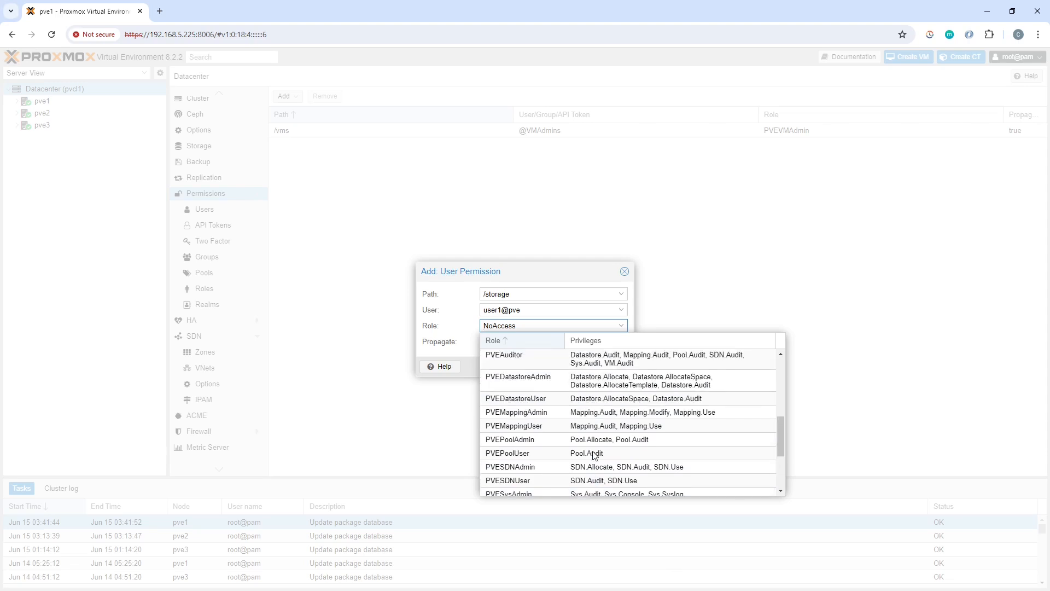
left_click(631, 386)
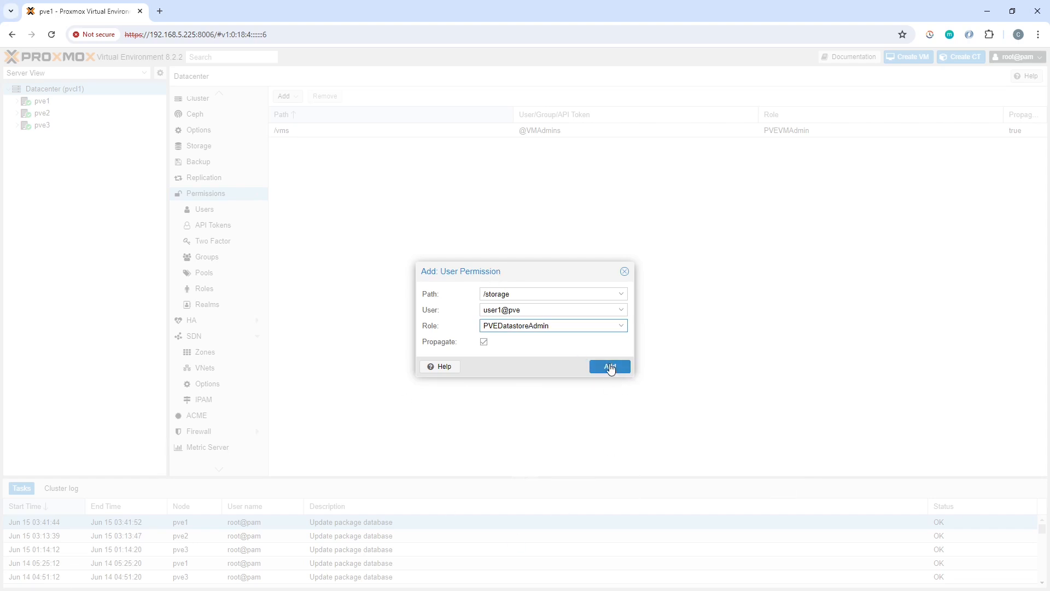
left_click(611, 369)
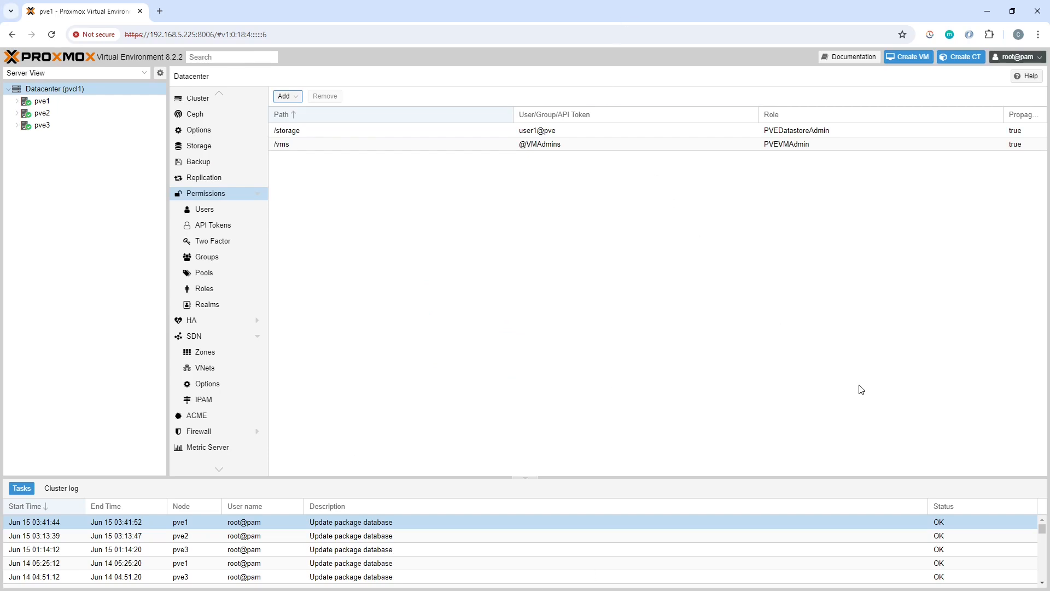
left_click(1038, 34)
Open a Chrome incognito window and load 192.168.5.225:8006
left_click(943, 88)
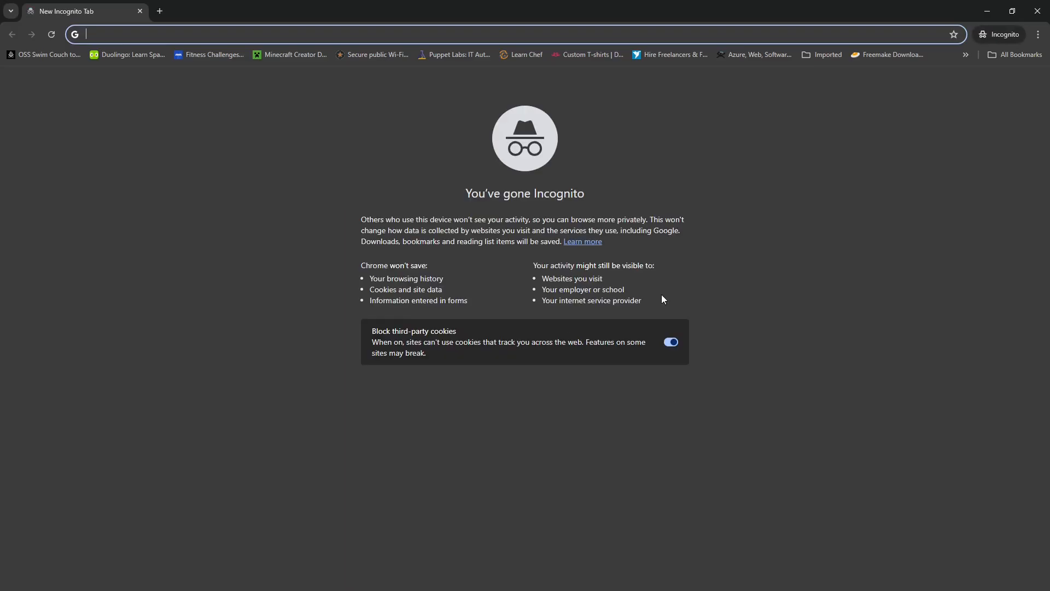
type("19")
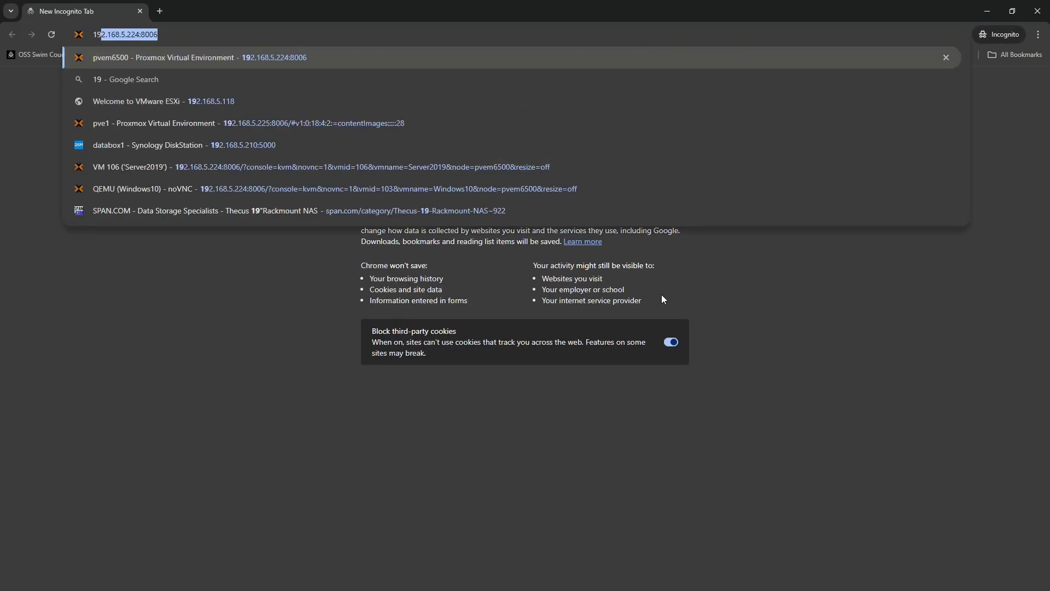
key("Right")
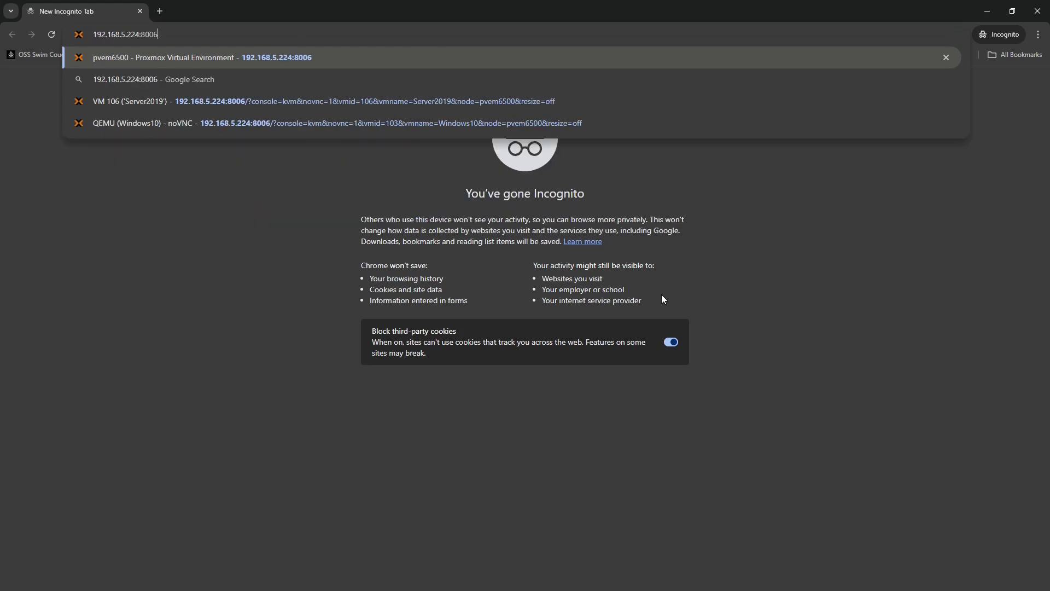
key("BackSpace")
type("5")
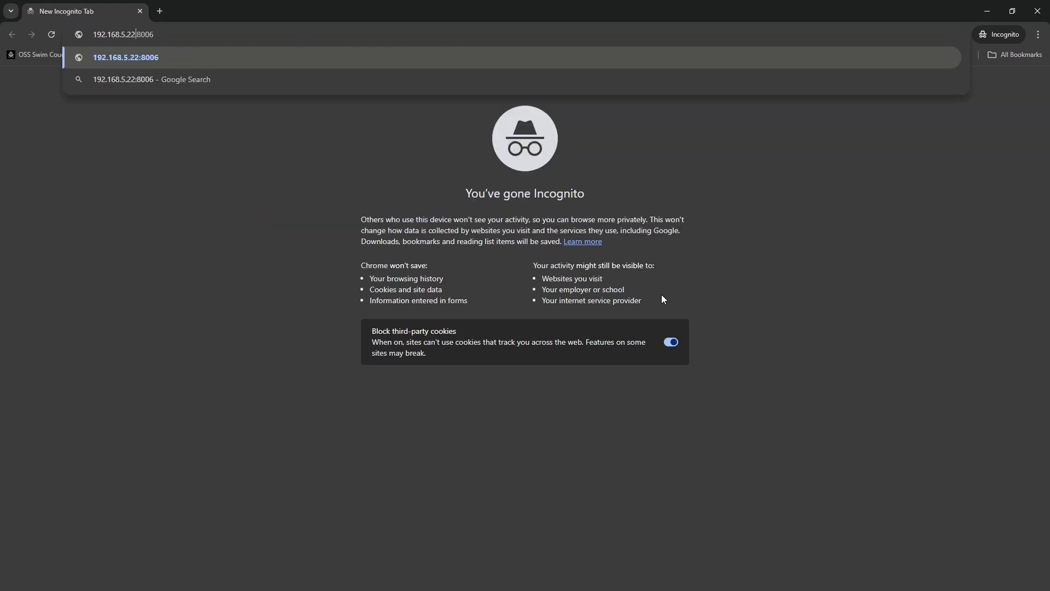
key("Return")
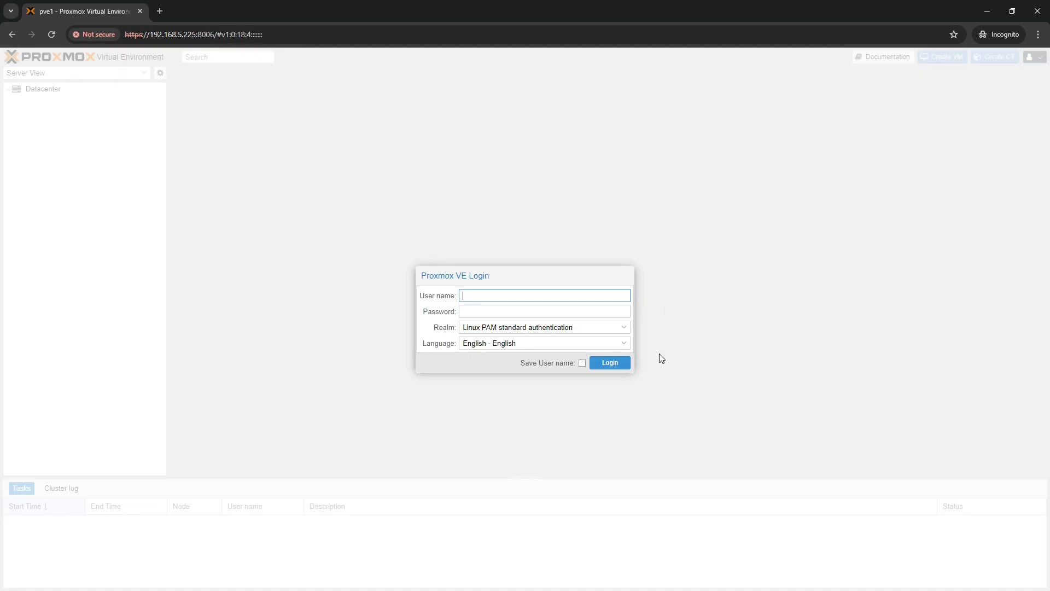
Log in as user1 with the Proxmox VE authentication server realm and its password
left_click(622, 328)
left_click(539, 354)
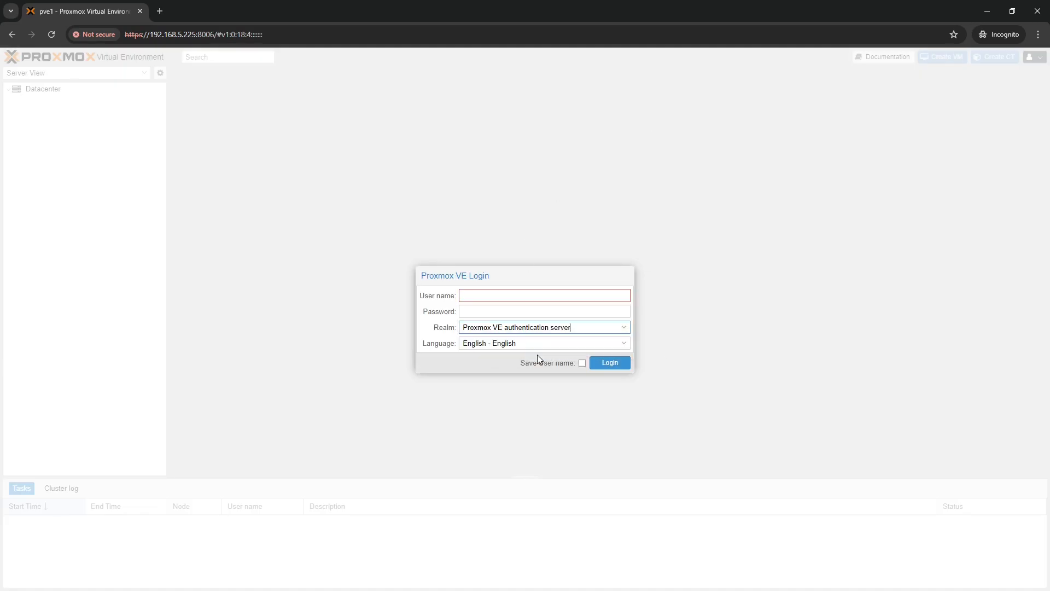
left_click(487, 293)
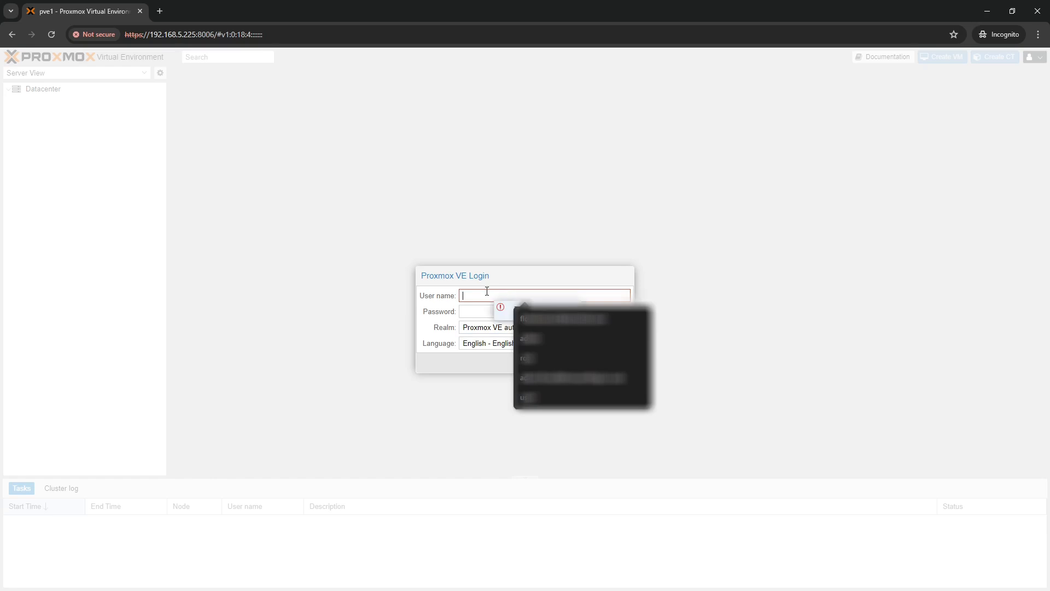
type("user1")
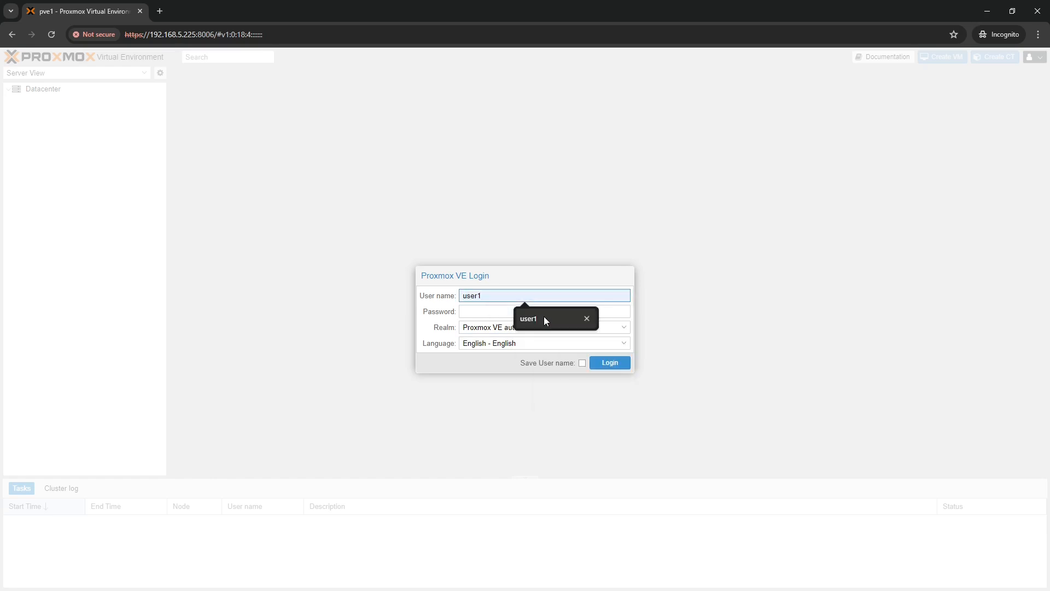
left_click(544, 318)
left_click(477, 311)
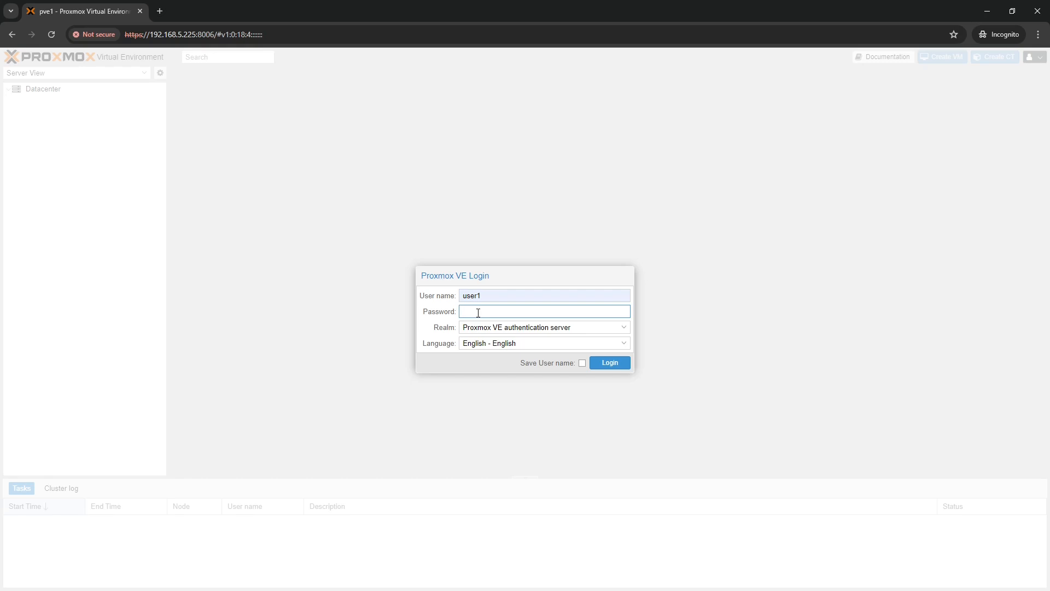
left_click(609, 363)
Dismiss the no-subscription notice and expand nodes pve1, pve2 and pve3
left_click(533, 345)
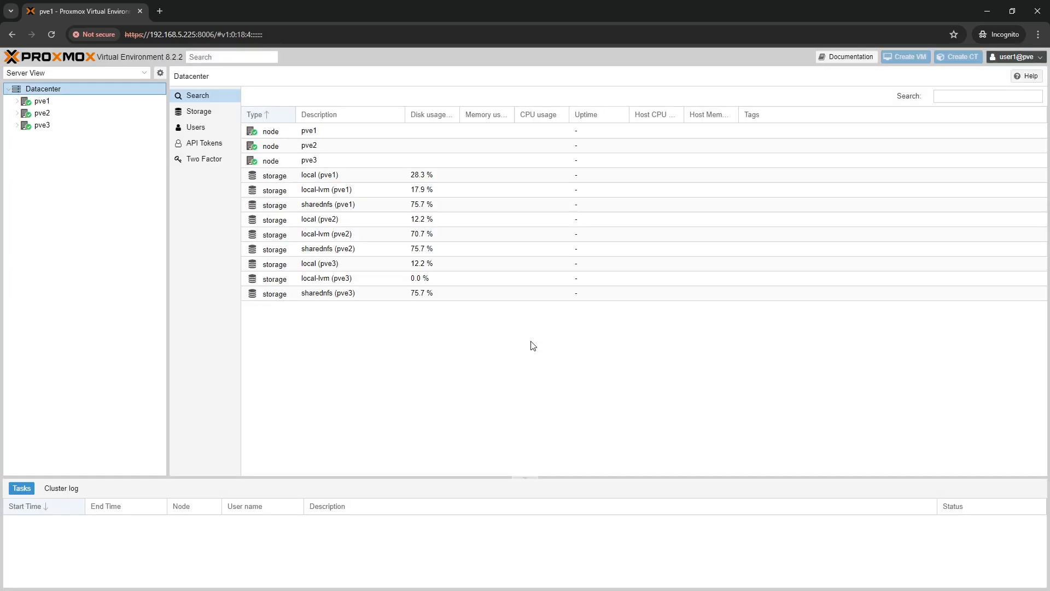
left_click(17, 102)
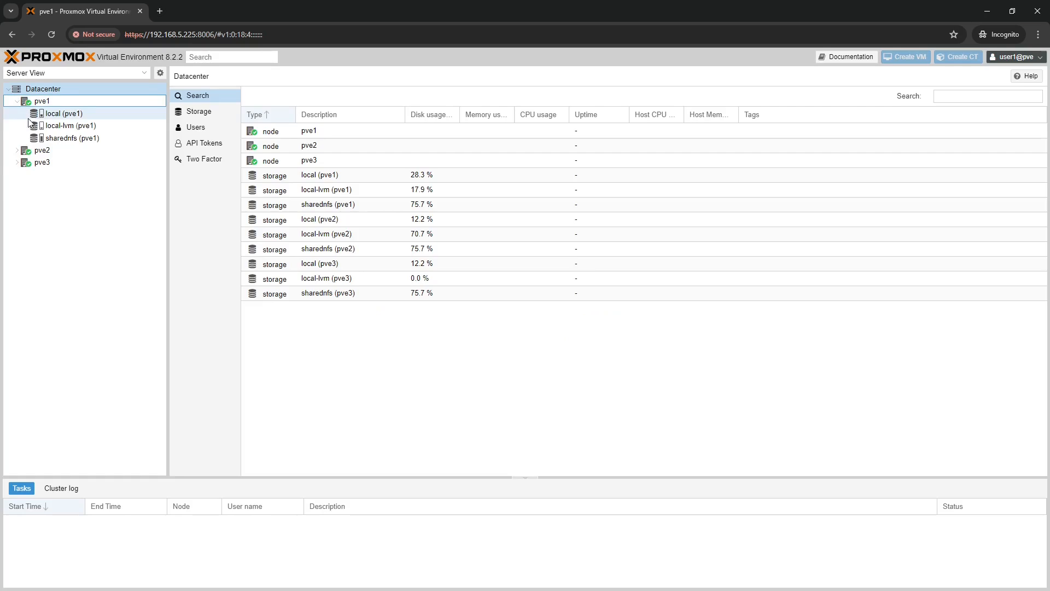
left_click(17, 151)
left_click(17, 200)
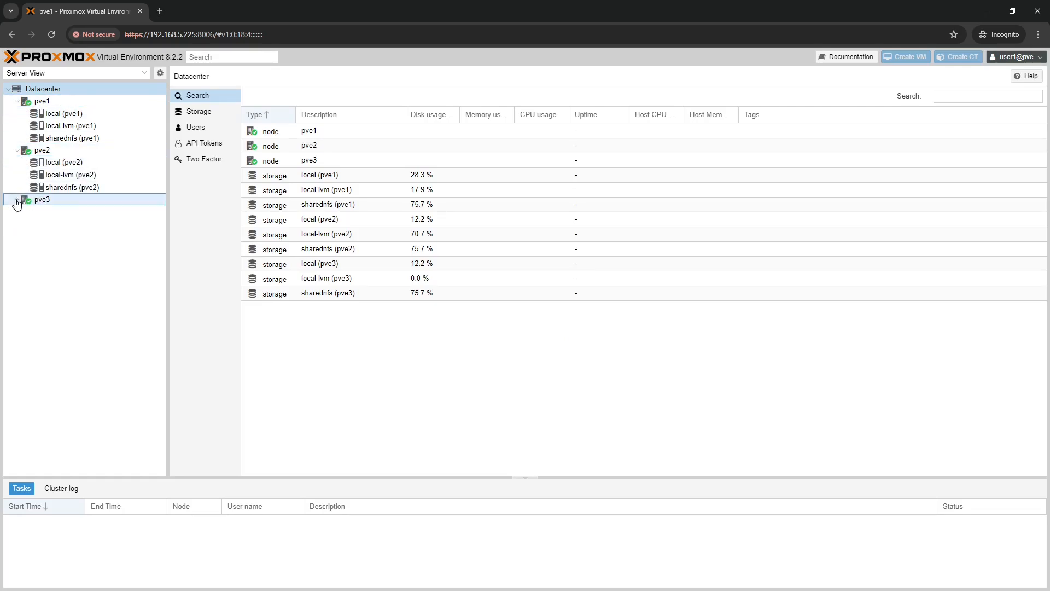
Review the summaries of local, local-lvm and sharednfs storage on pve2 and pve3
left_click(82, 161)
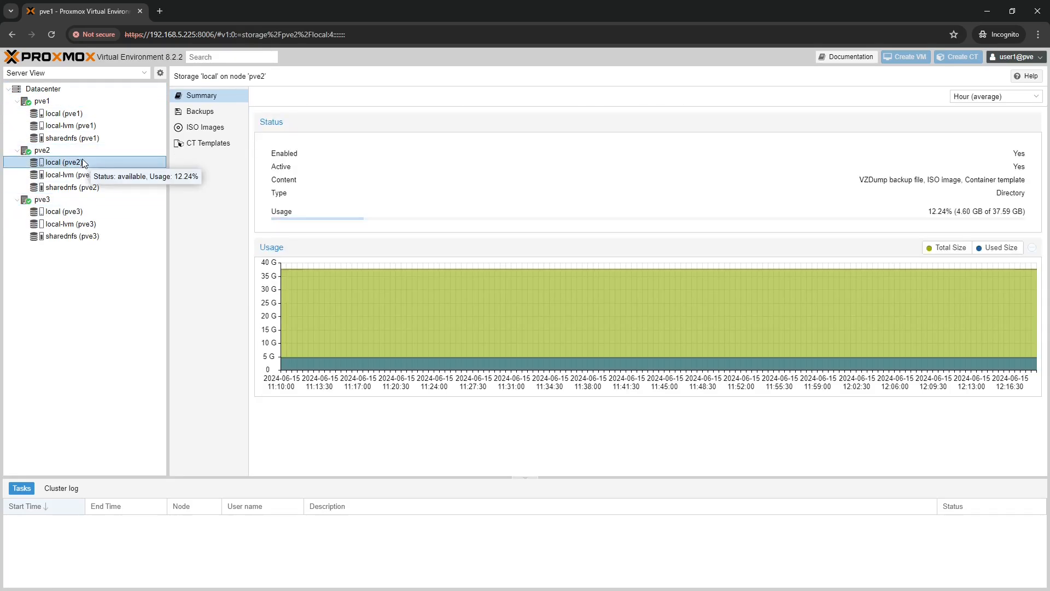
left_click(83, 175)
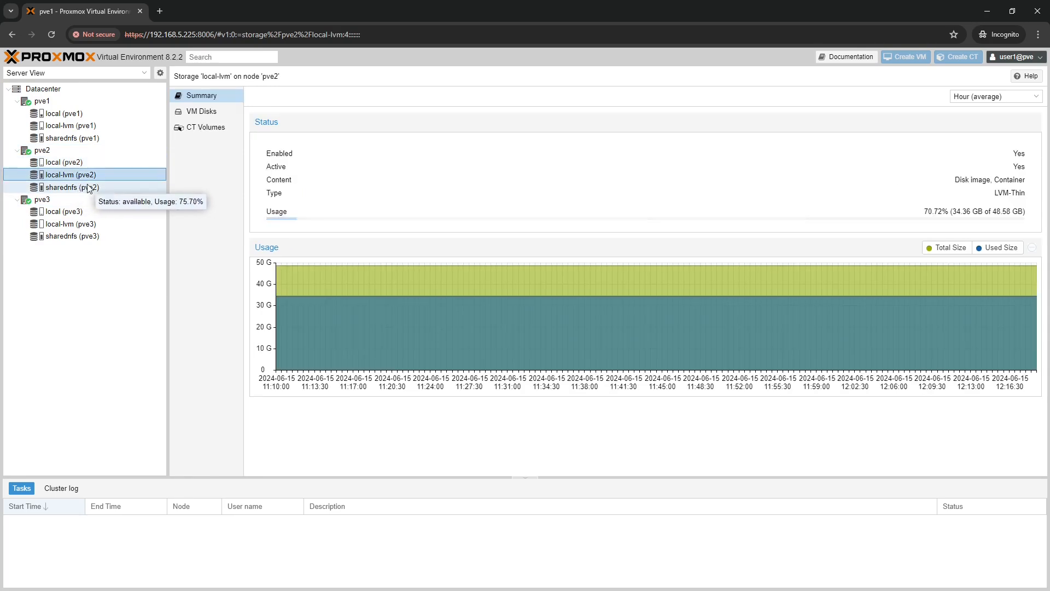
left_click(88, 188)
left_click(76, 211)
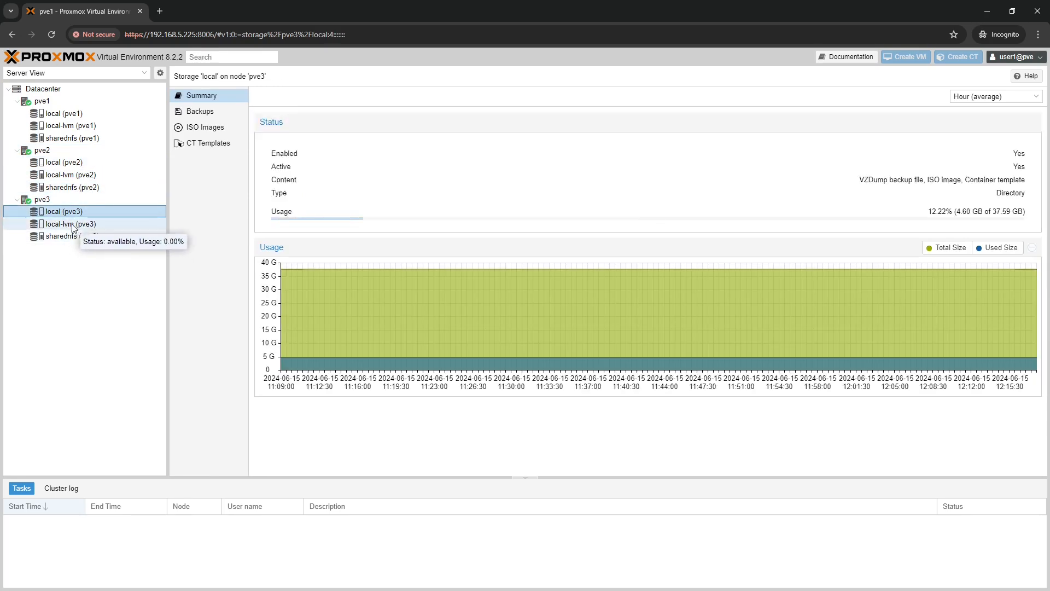
left_click(72, 225)
left_click(82, 237)
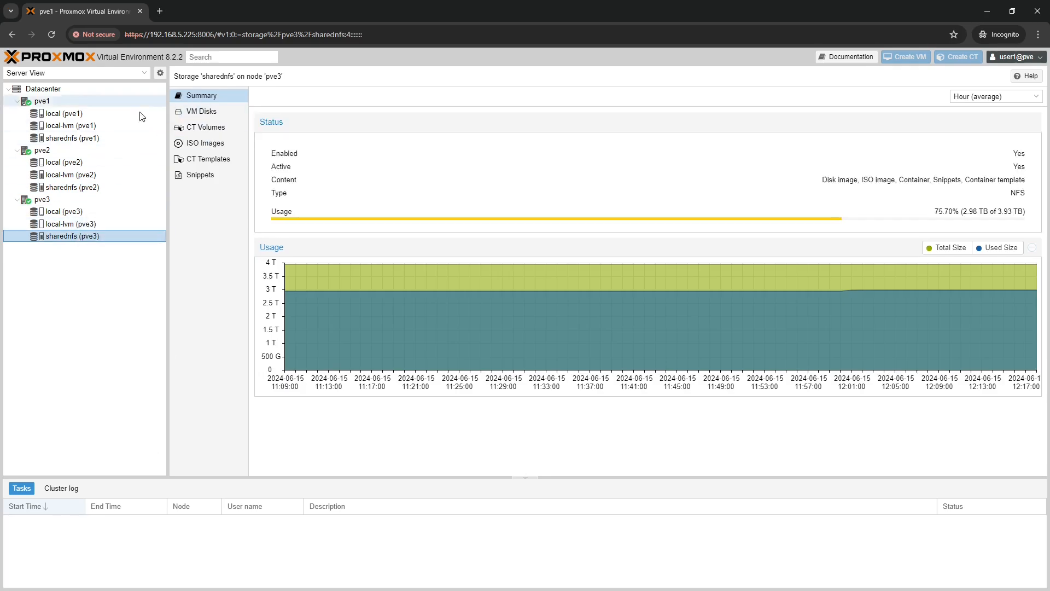
left_click(77, 164)
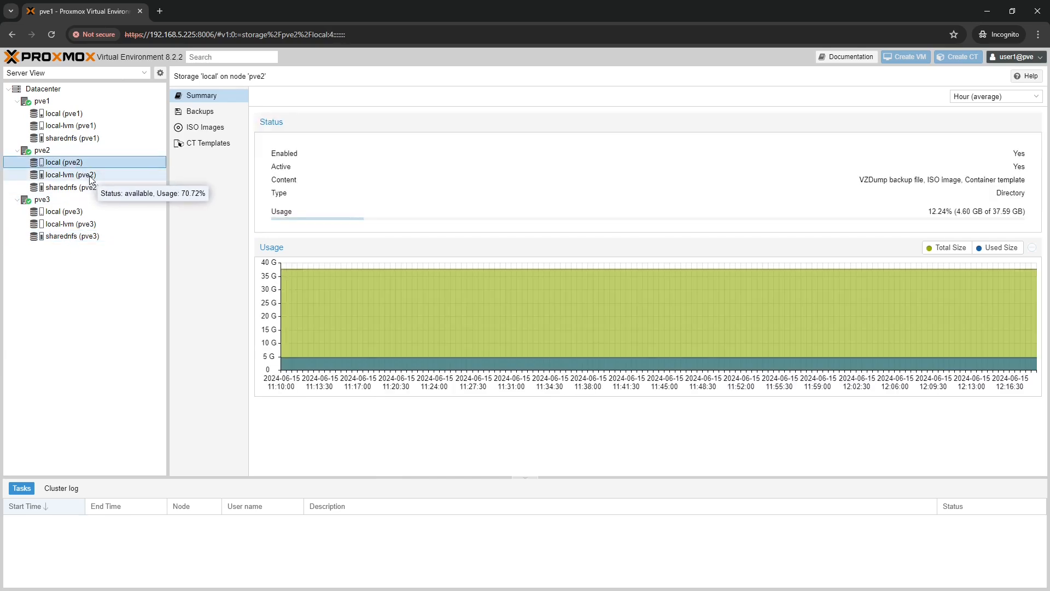
left_click(86, 188)
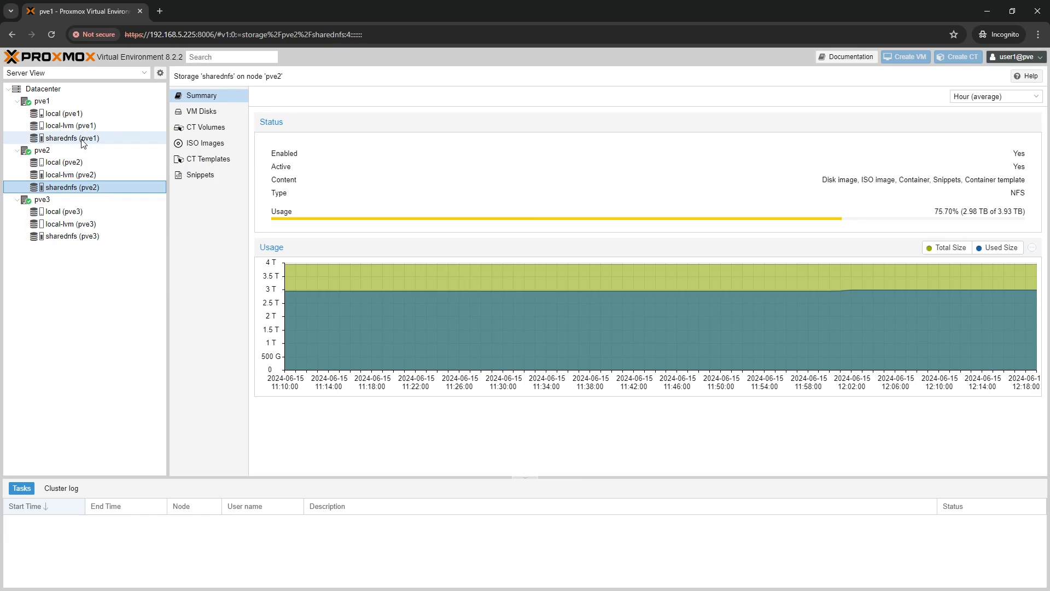
Browse sharednfs (pve2) VM Disks and ISO Images, then show sharednfs (pve1) disk images
left_click(211, 113)
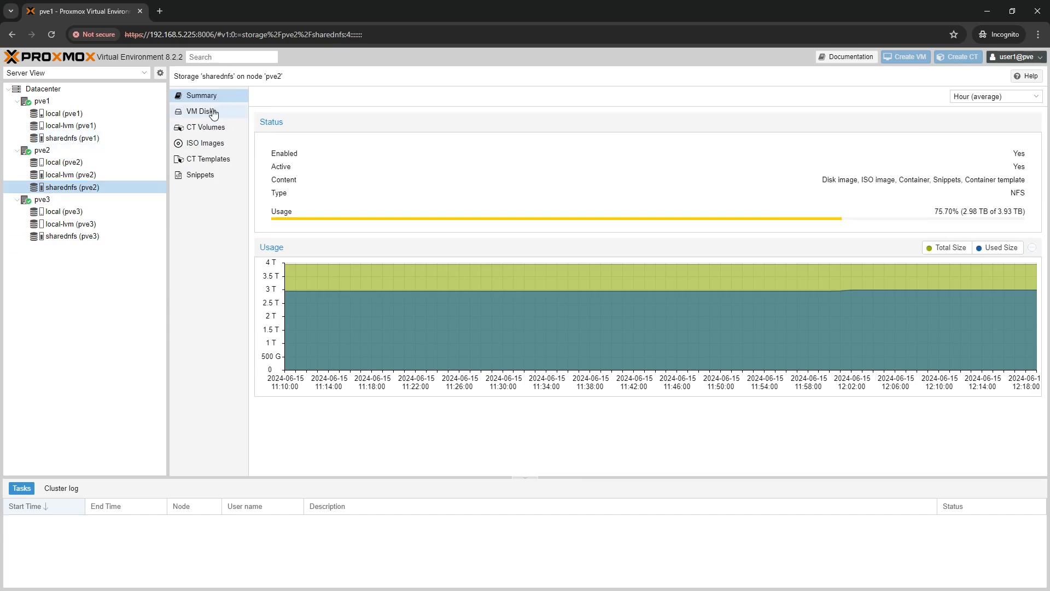
left_click(218, 145)
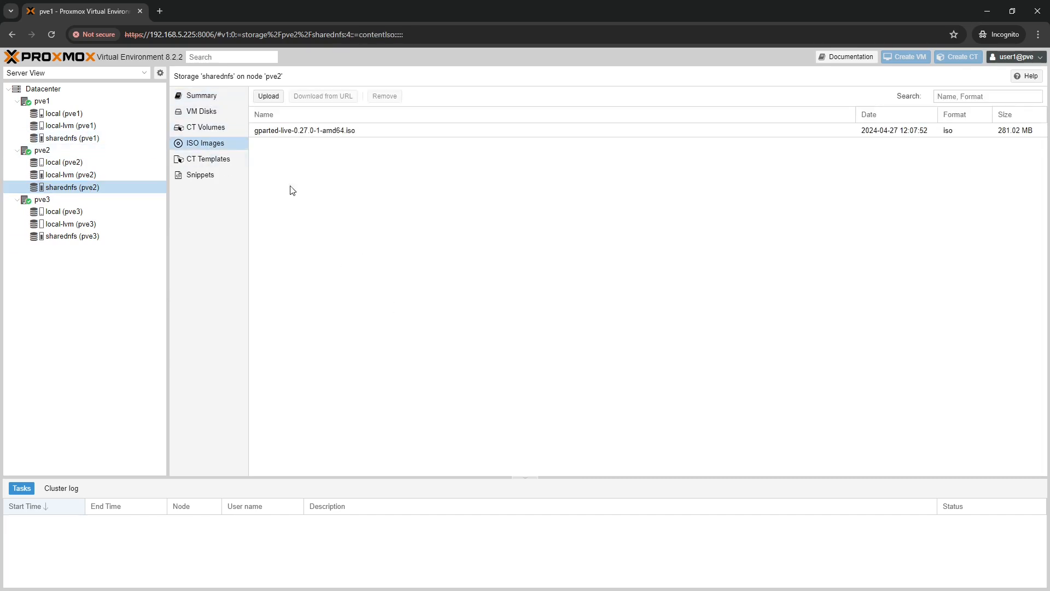
left_click(205, 112)
left_click(49, 138)
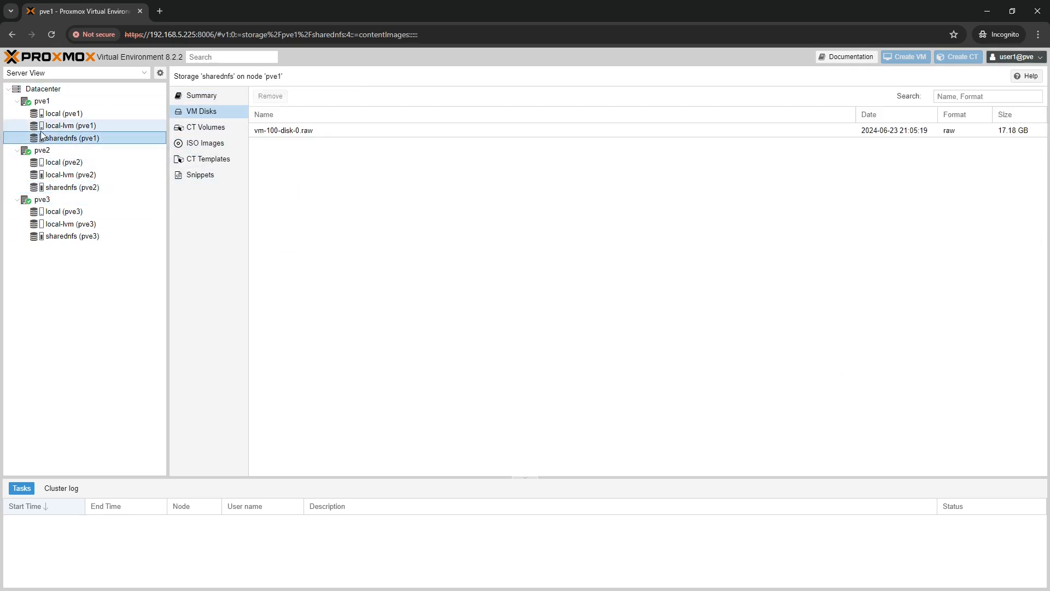
left_click(1017, 57)
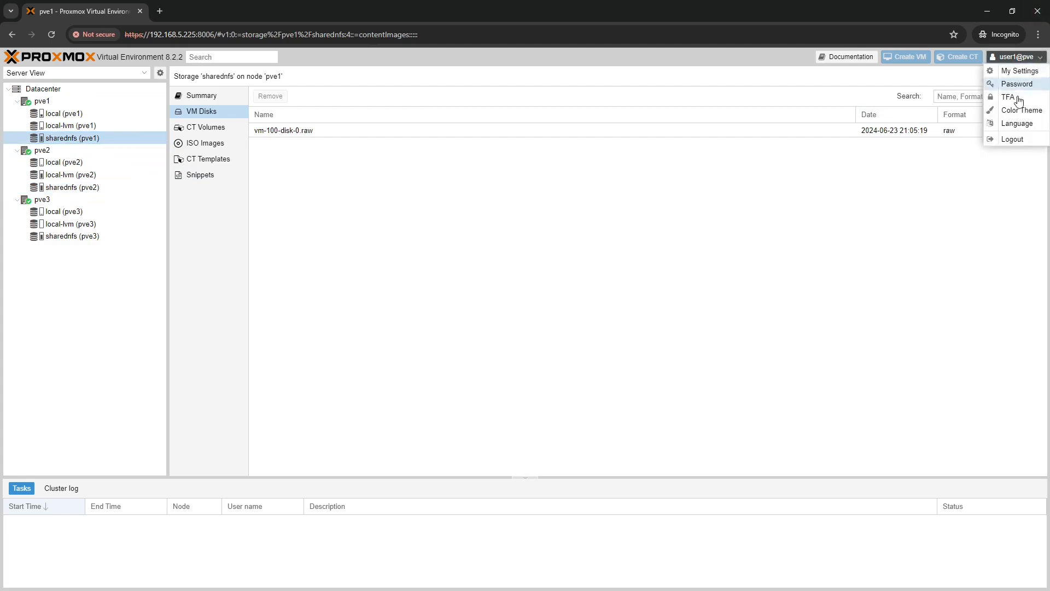
Log out of user1 and log in as user2 with its password
left_click(1020, 138)
type("u")
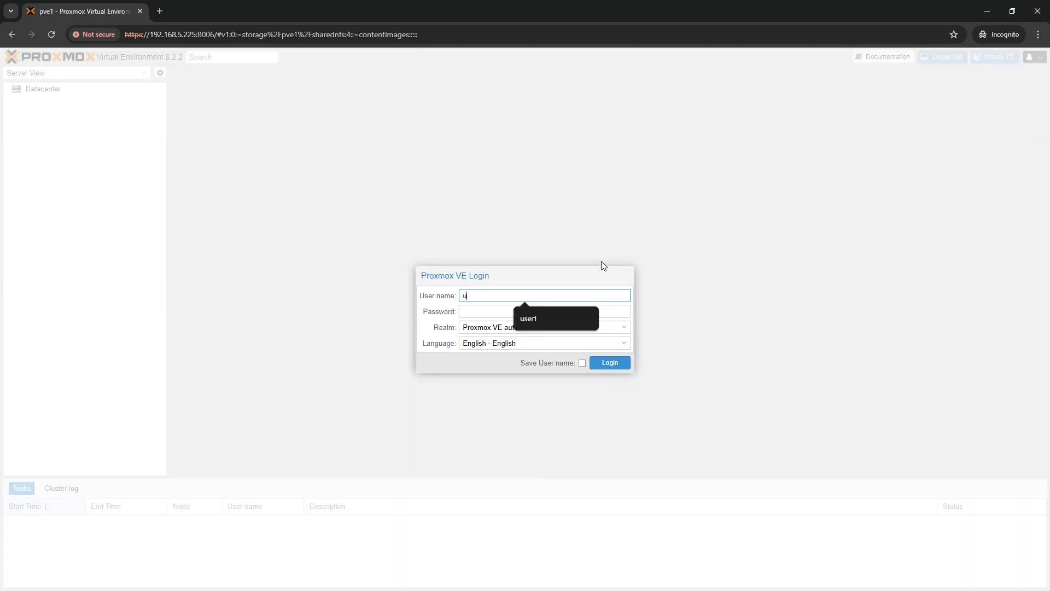
type("ser2")
key("Tab")
type("•••••••••••")
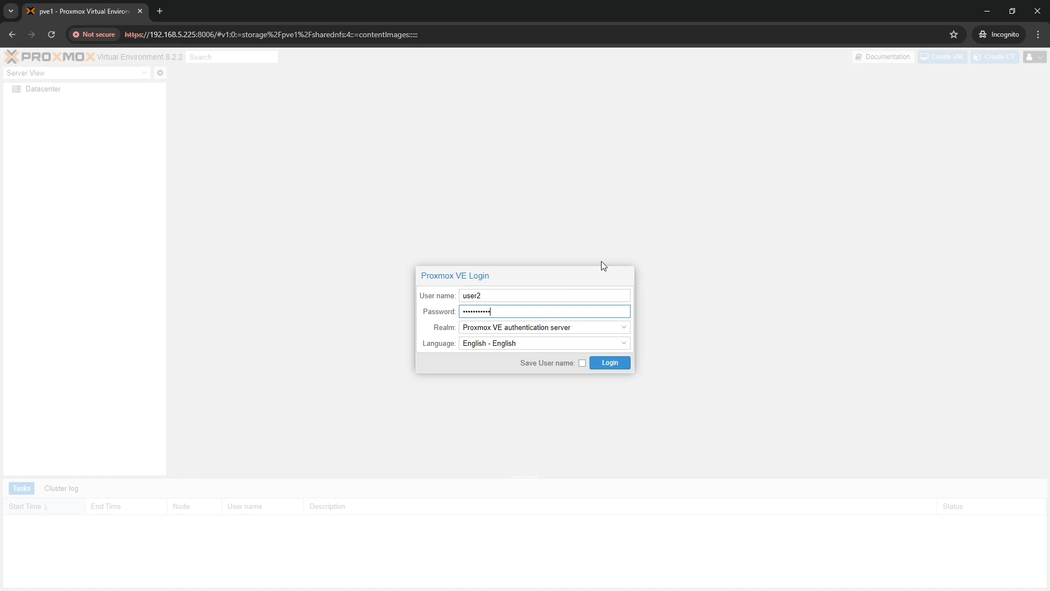
key("Return")
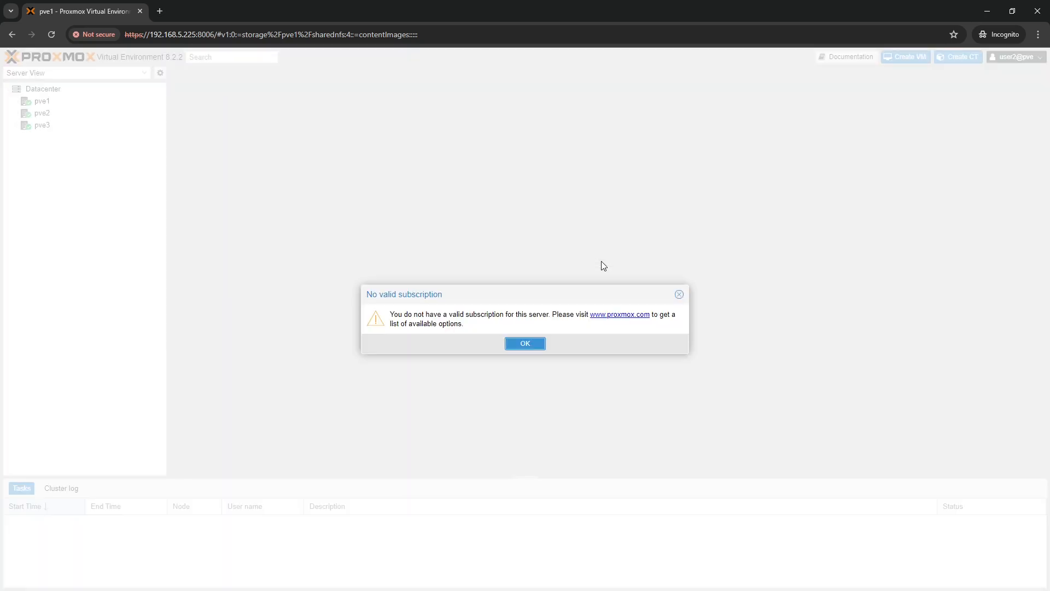
Dismiss the subscription notice, expand the nodes, and view VMs 100, 102 and 101
left_click(528, 343)
left_click(17, 102)
left_click(17, 138)
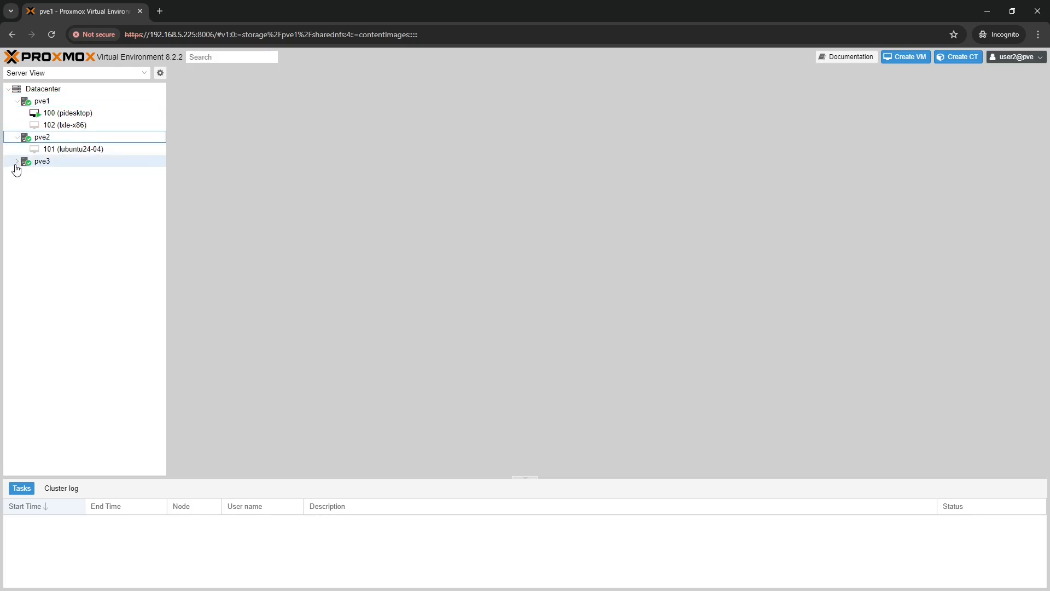
left_click(16, 164)
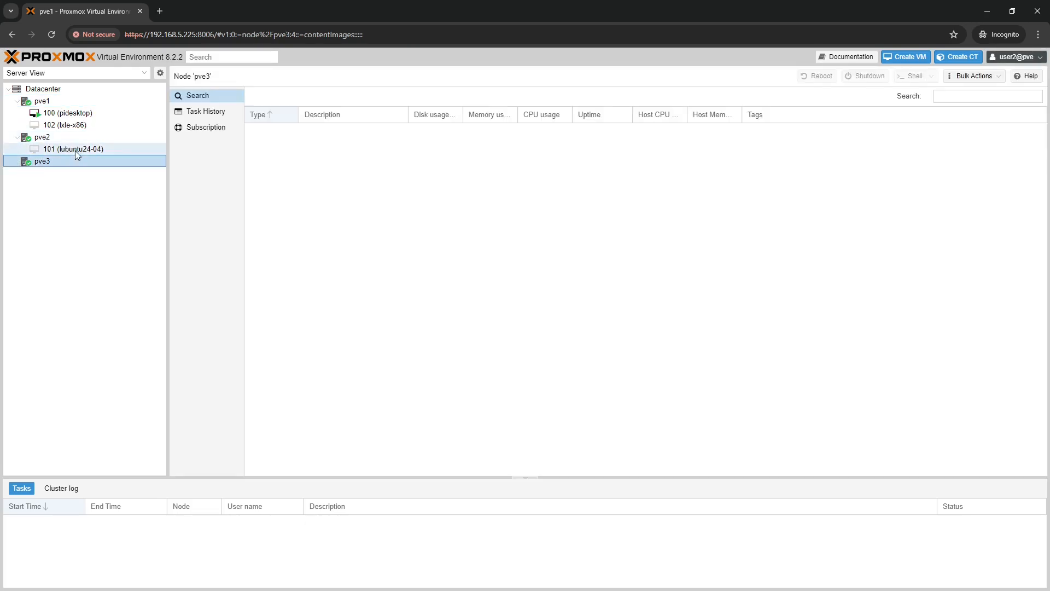
left_click(57, 115)
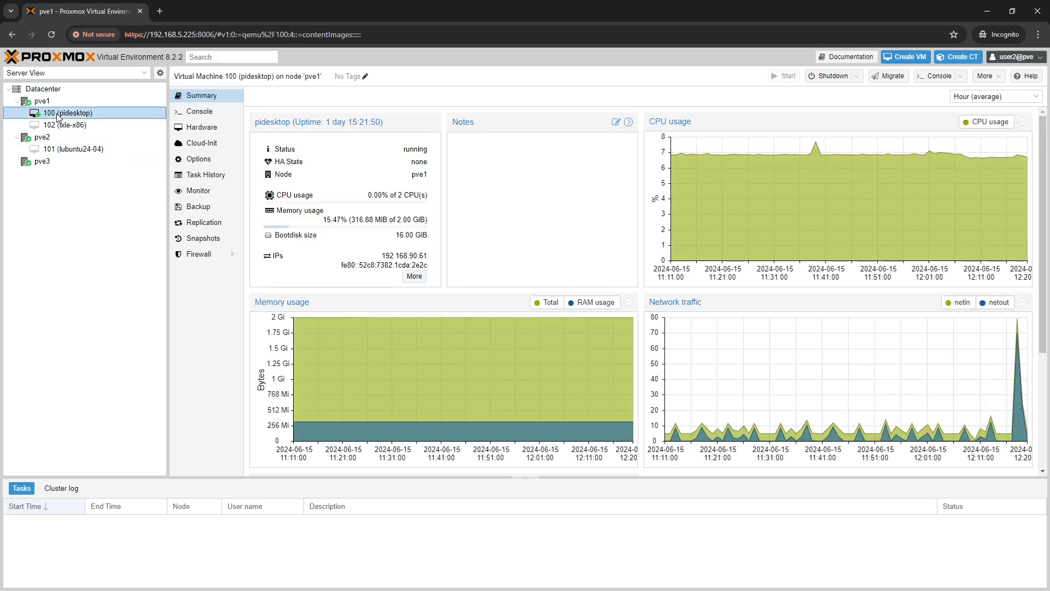
left_click(74, 126)
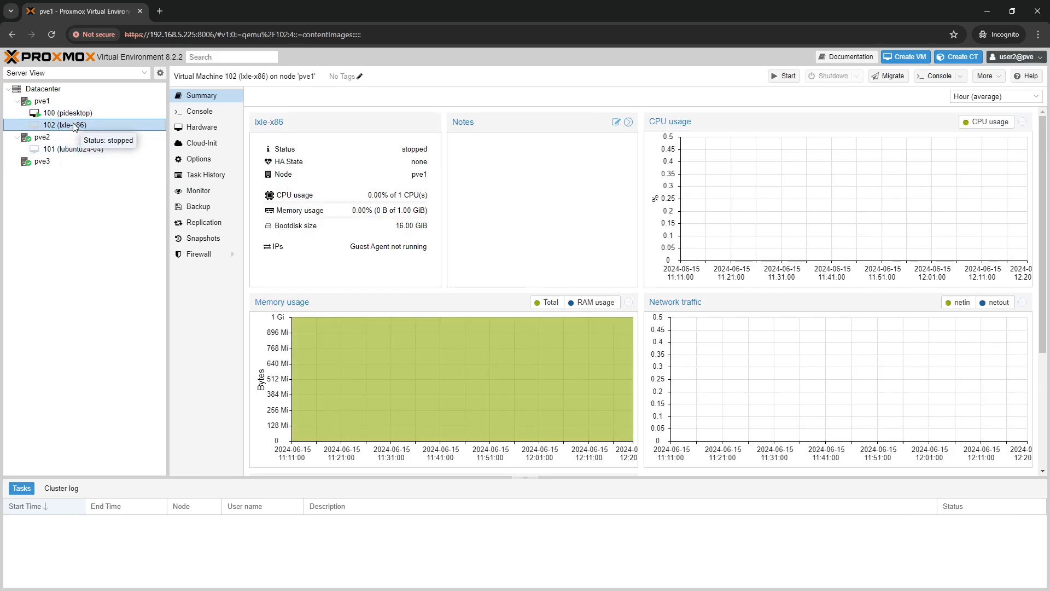
left_click(100, 149)
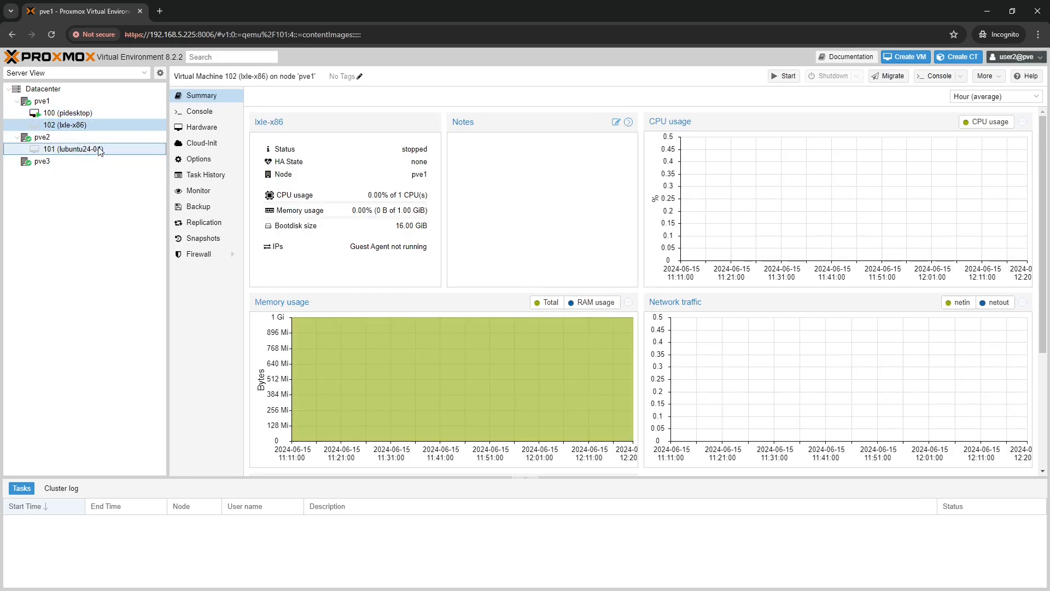
Try the Folder View and Pool View trees, then select VM 100 pidesktop
left_click(83, 72)
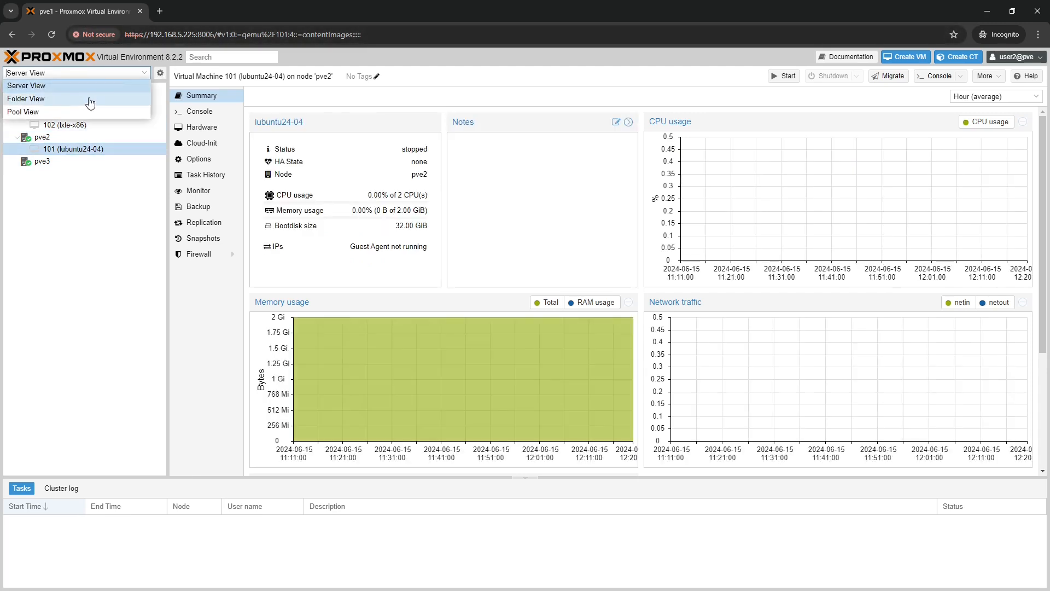
left_click(90, 101)
double_click(104, 100)
left_click(144, 73)
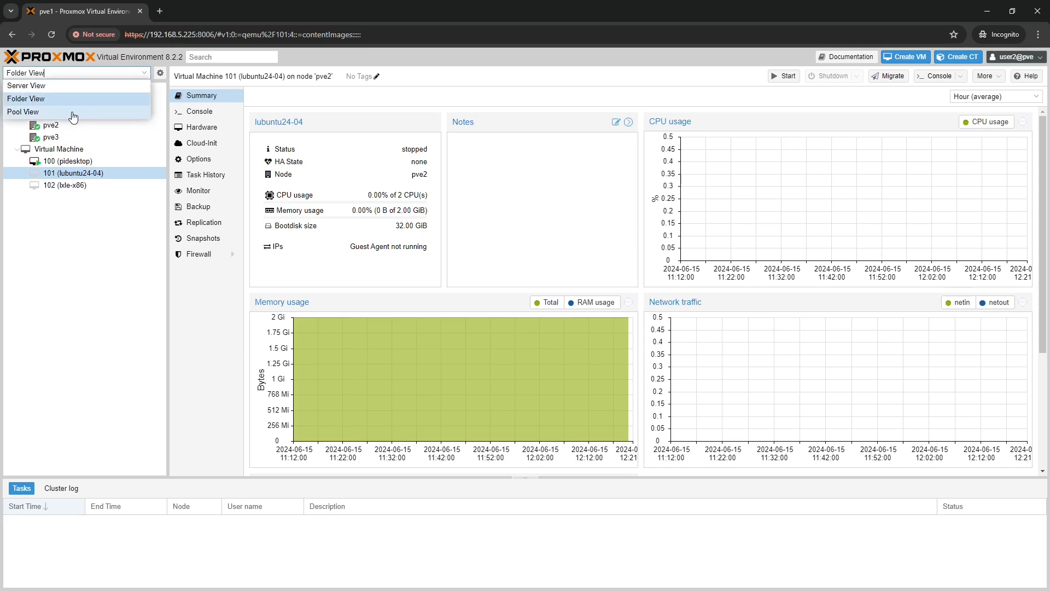
left_click(69, 114)
left_click(141, 101)
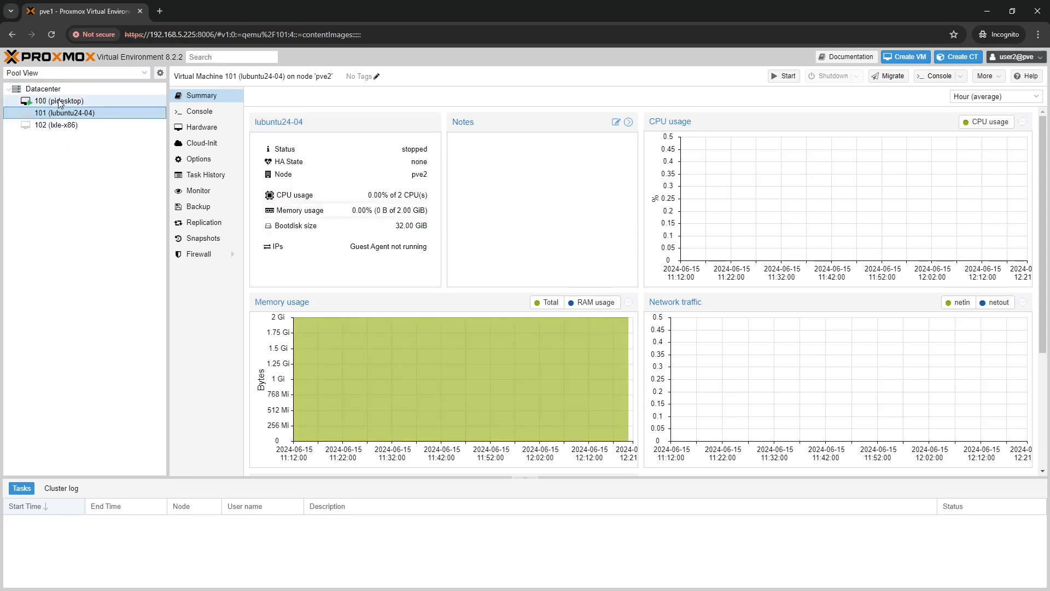
left_click(60, 86)
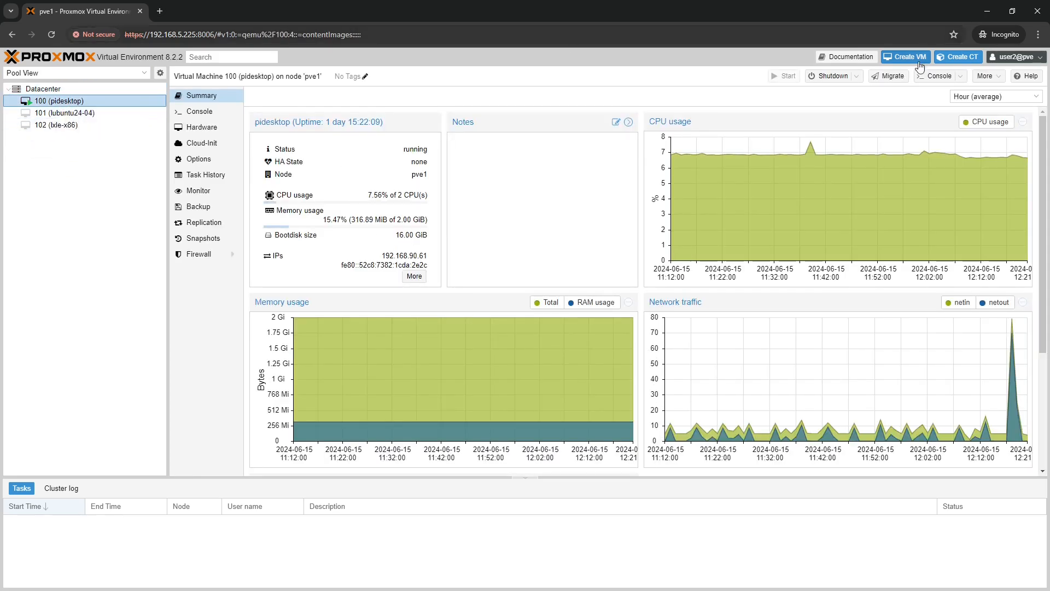
Open VM 100's console, centre its window, then close it
left_click(939, 77)
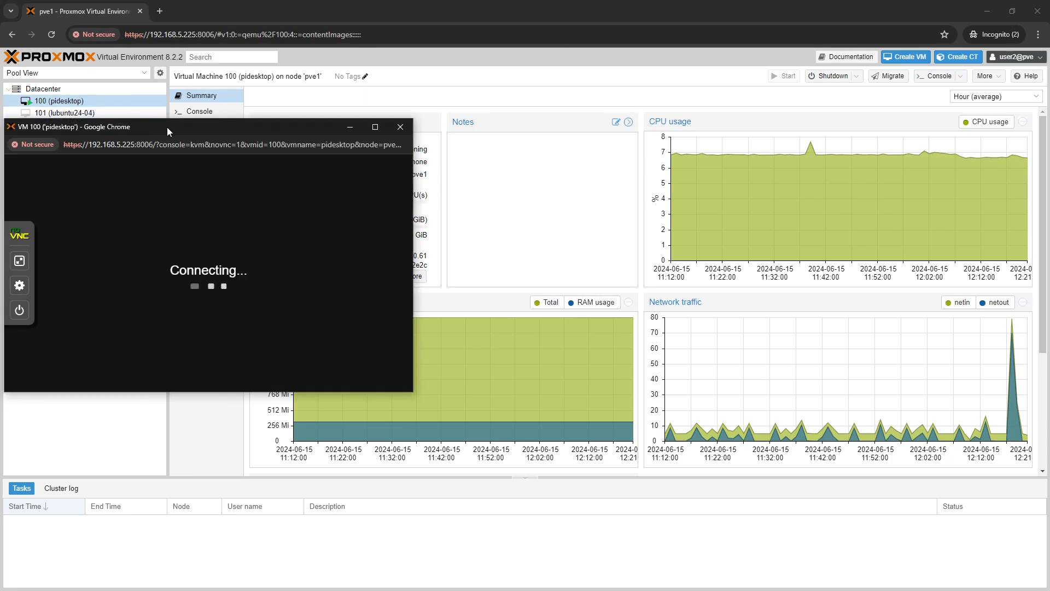
left_click_drag(166, 127, 539, 128)
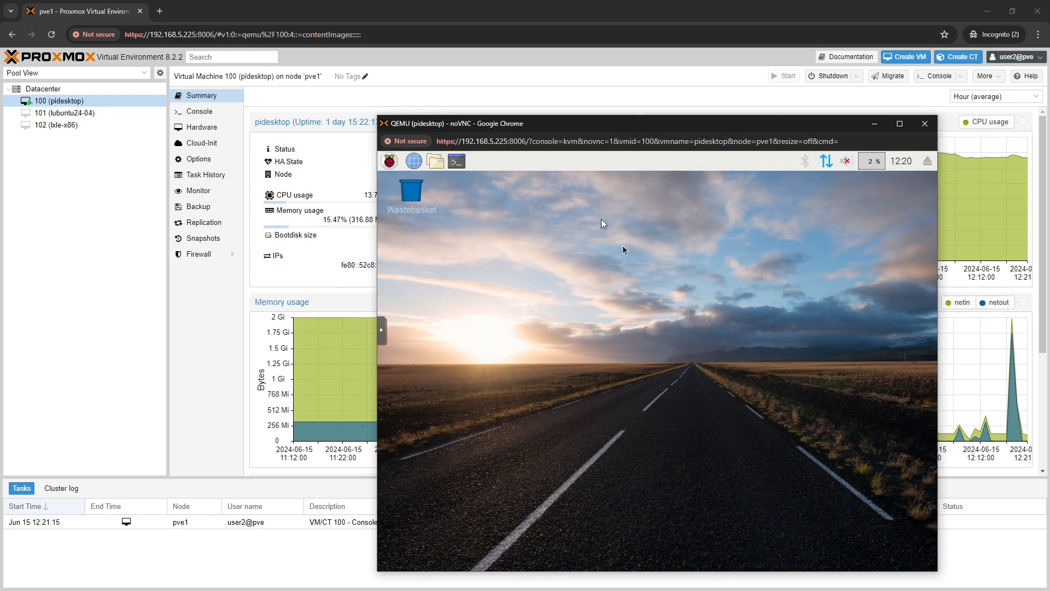
left_click(926, 125)
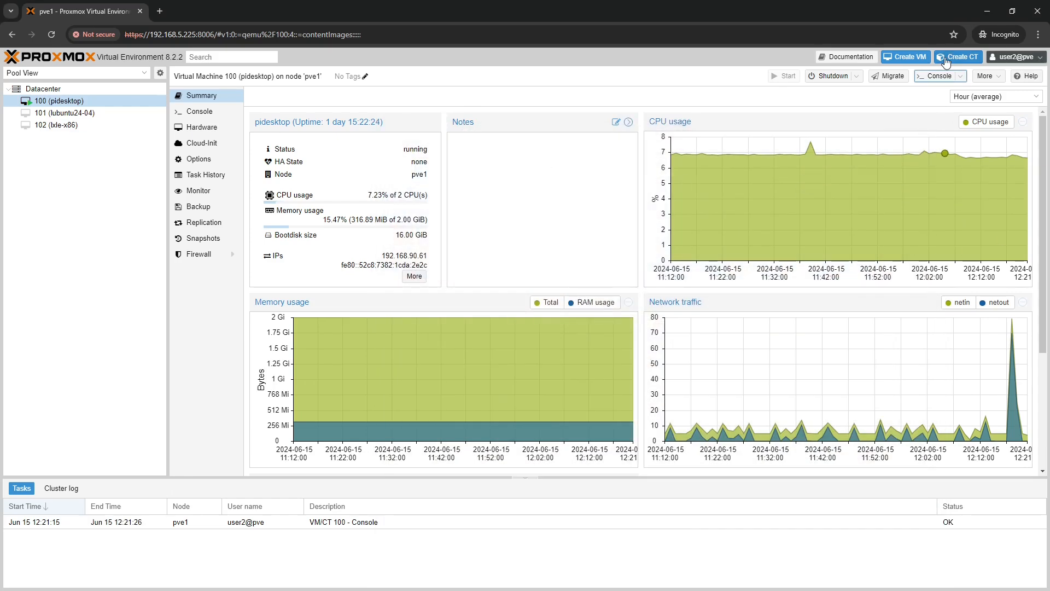
Return to the root session's Datacenter Permissions list and select the /storage entry
left_click(989, 15)
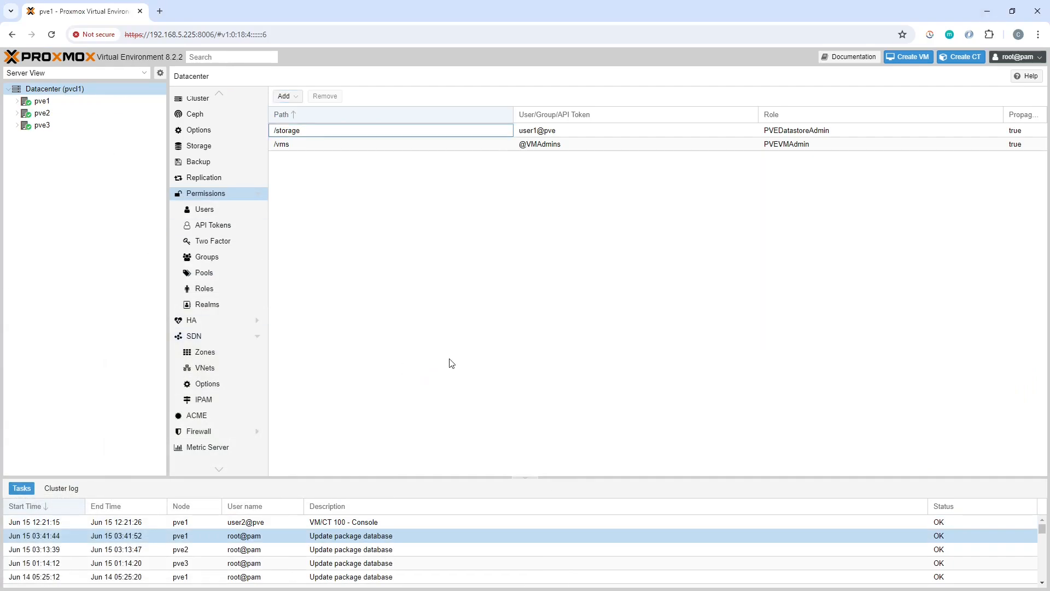
left_click(523, 292)
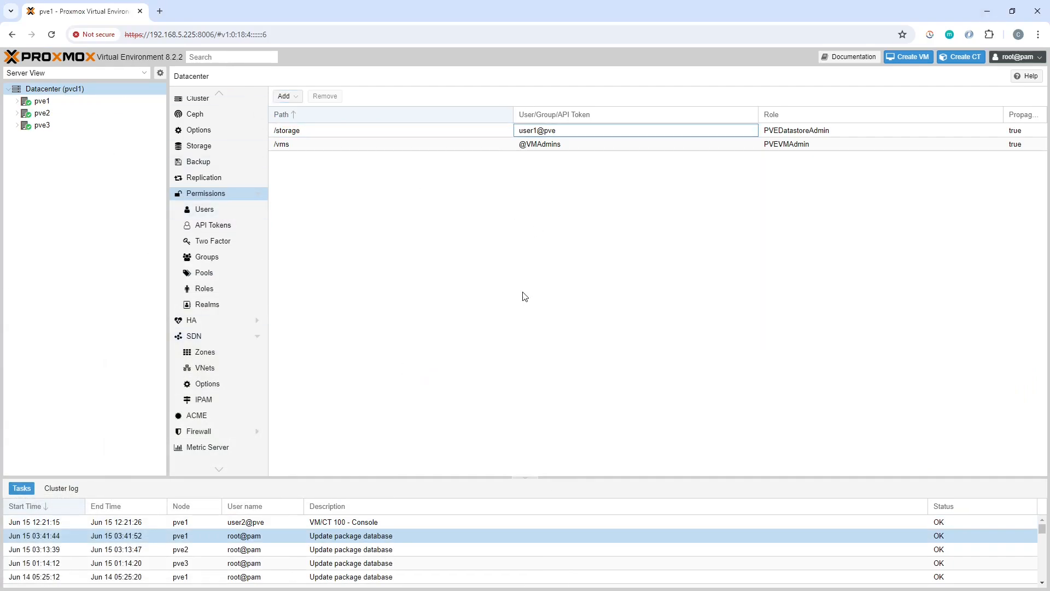
left_click(299, 127)
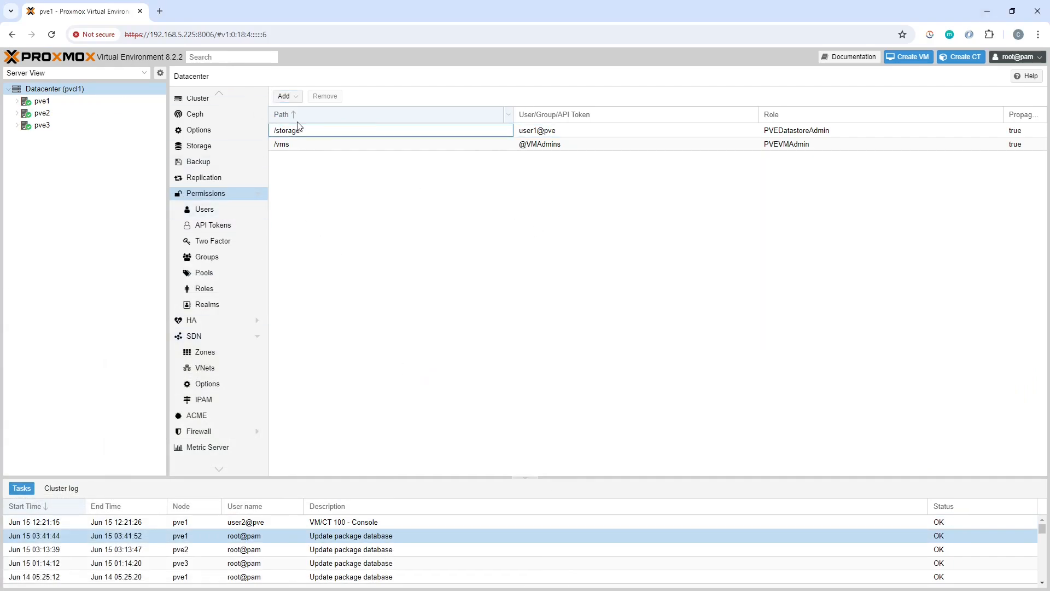
Add a user permission on /vms granting user1@pve the PVEVMUser role
left_click(285, 96)
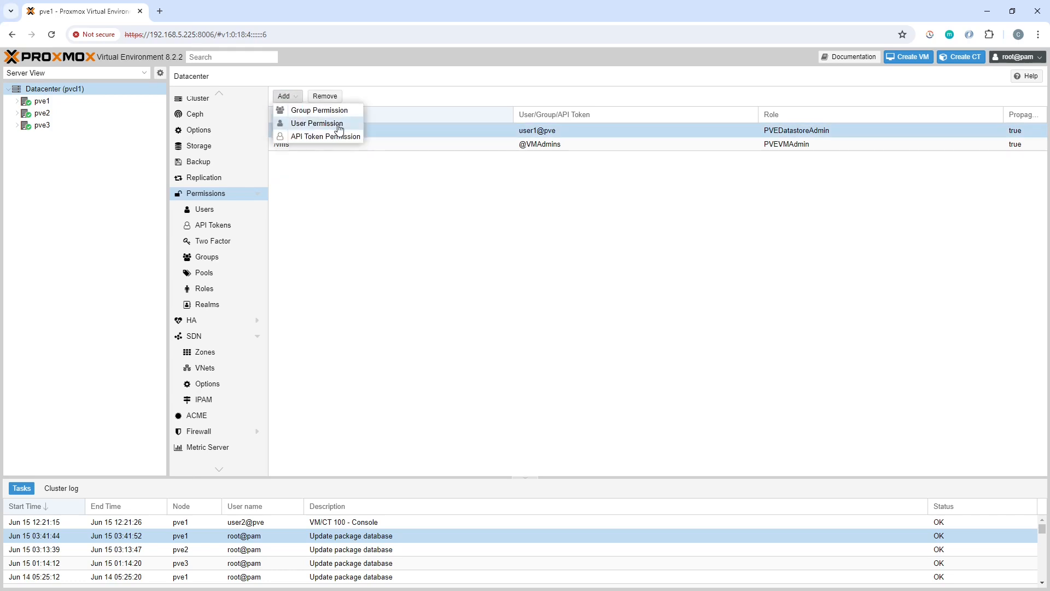
left_click(334, 124)
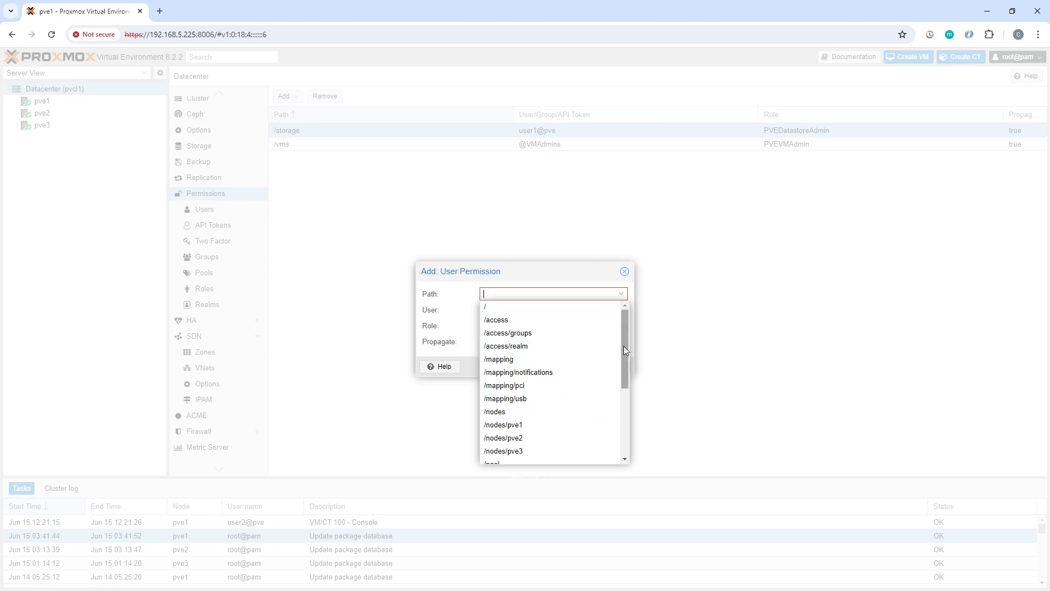
left_click_drag(628, 343, 628, 420)
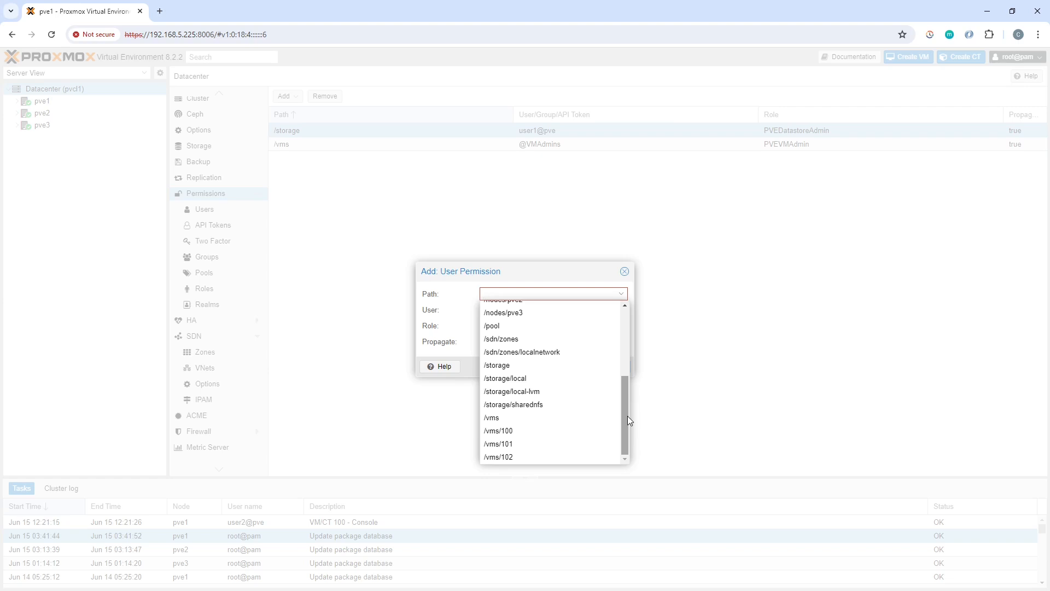
left_click(546, 425)
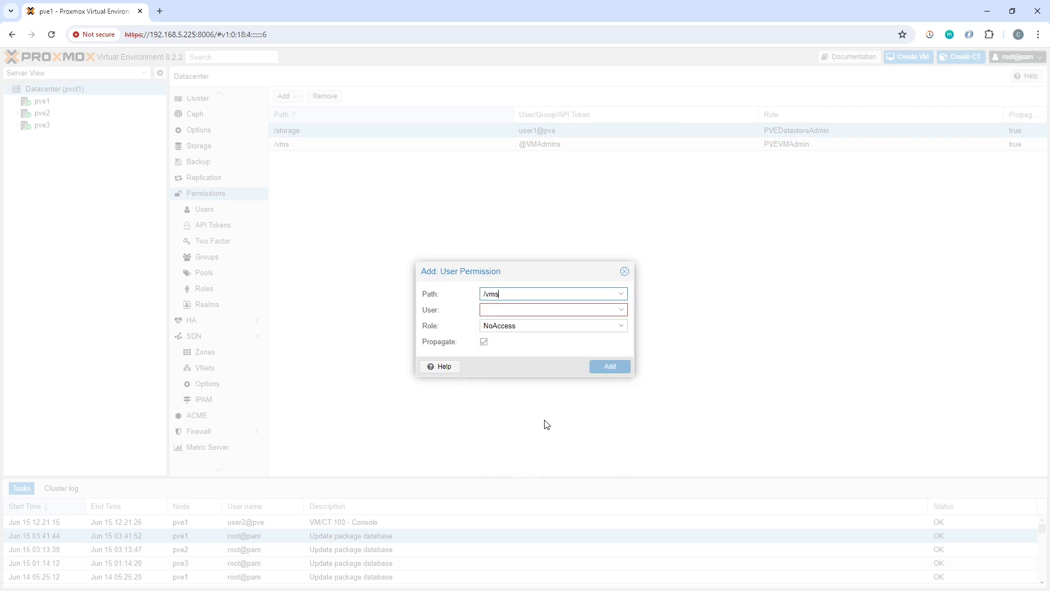
left_click(619, 331)
scroll(556, 451, "down", 5)
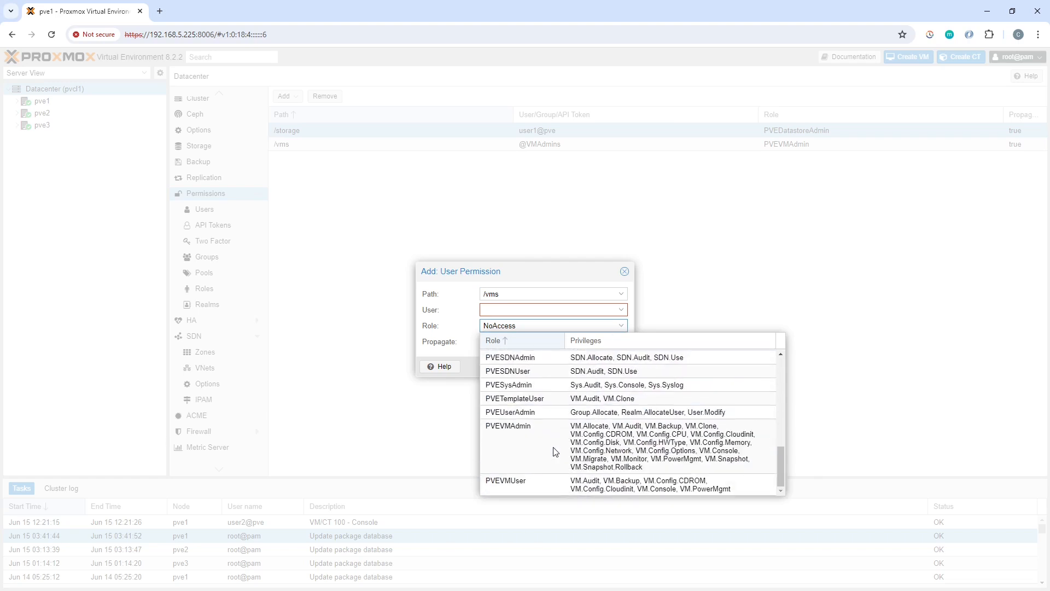
left_click(543, 484)
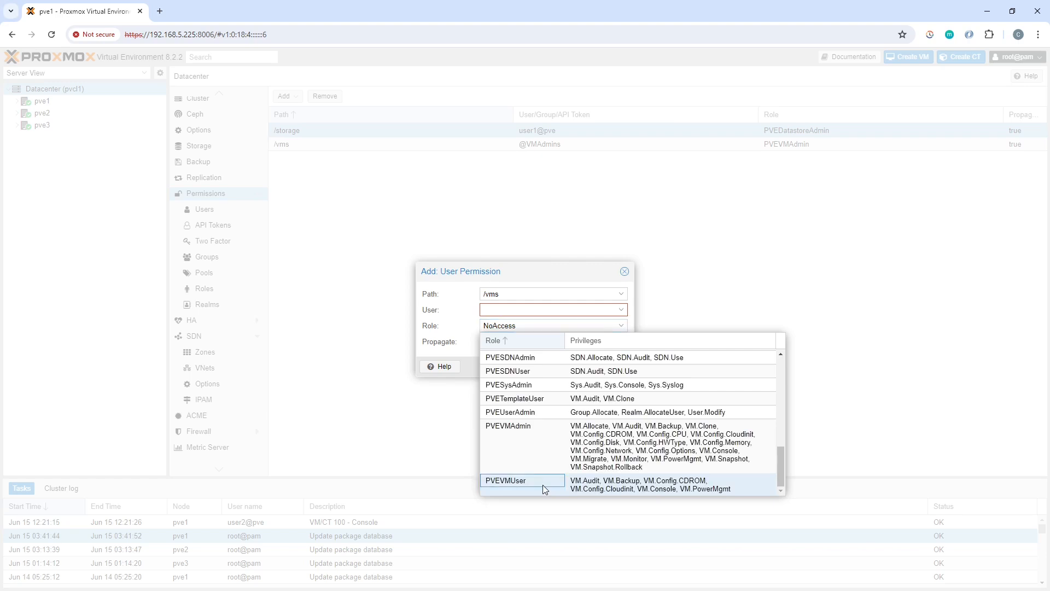
left_click(620, 311)
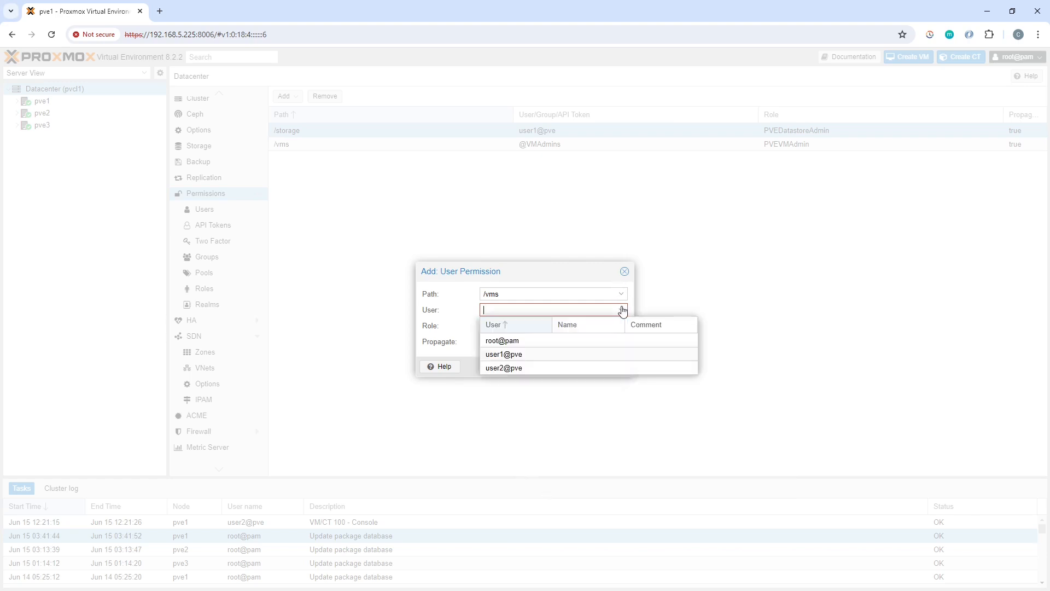
left_click(519, 355)
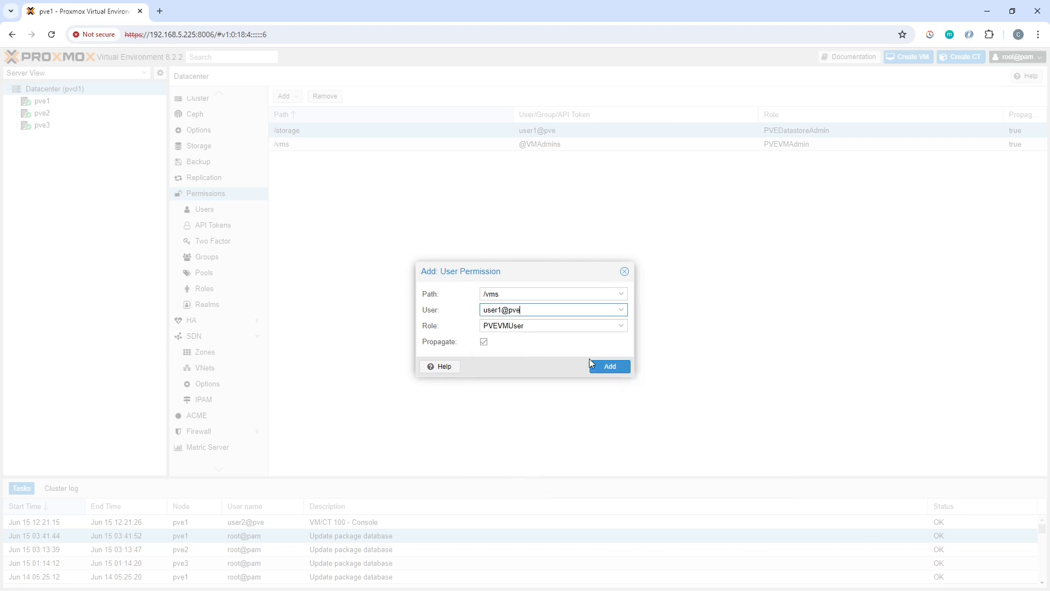
left_click(616, 366)
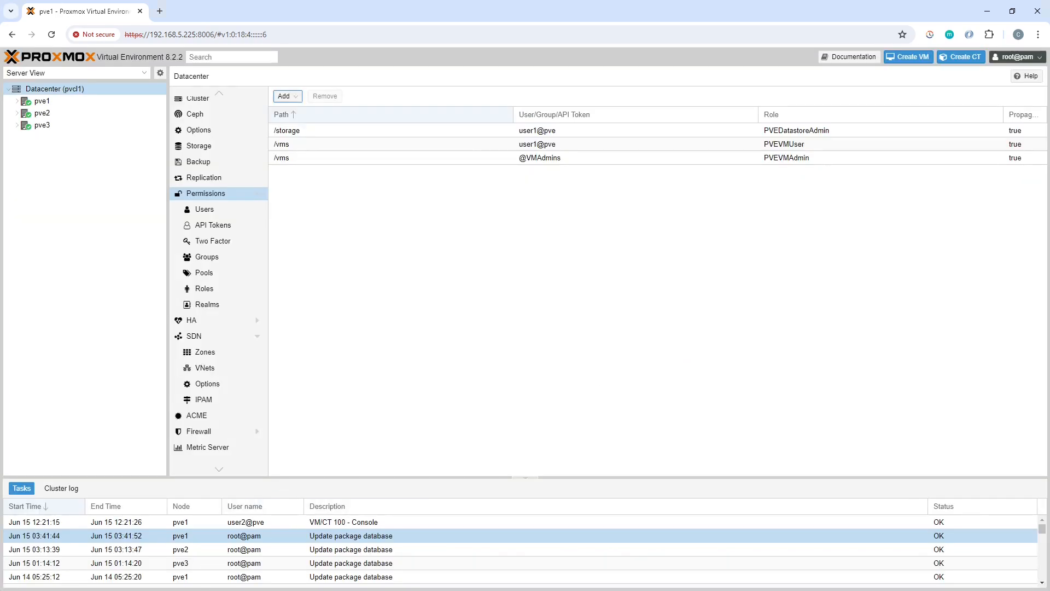
In the incognito window, log user2 out and sign in as user1
key("alt+Tab")
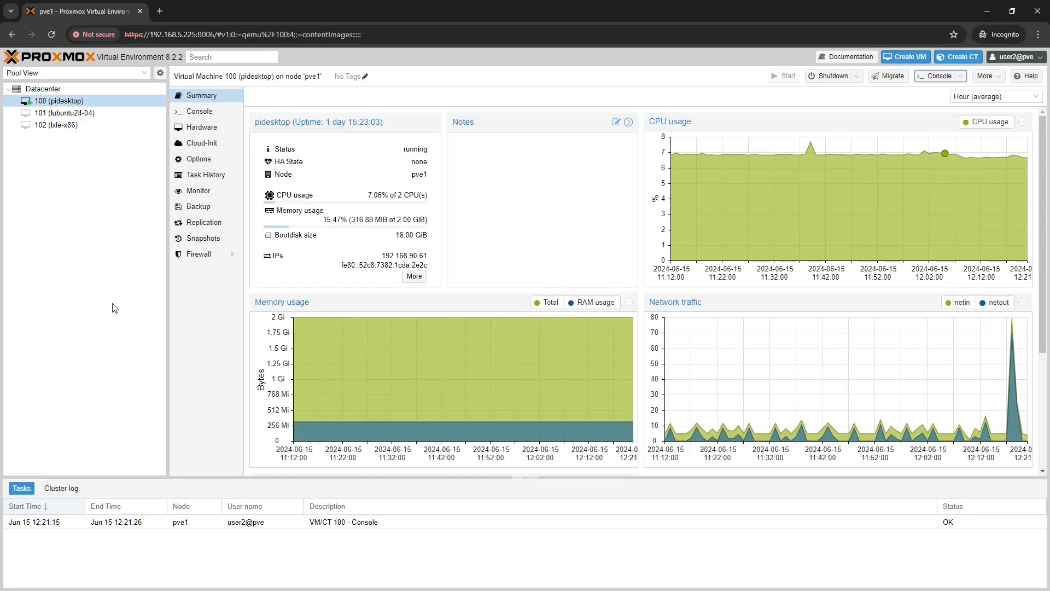
left_click(1027, 57)
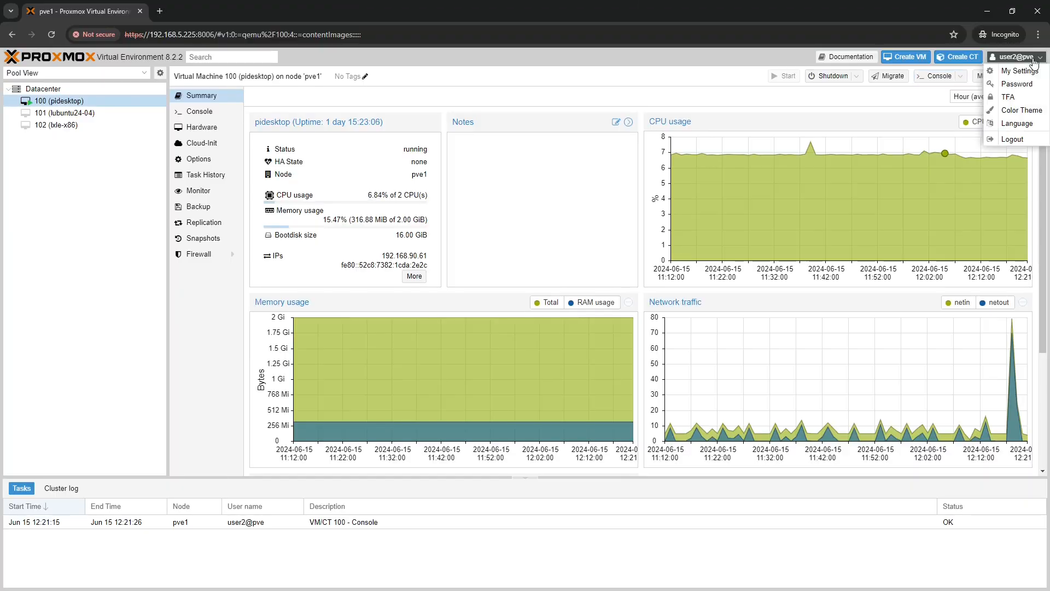
left_click(1013, 140)
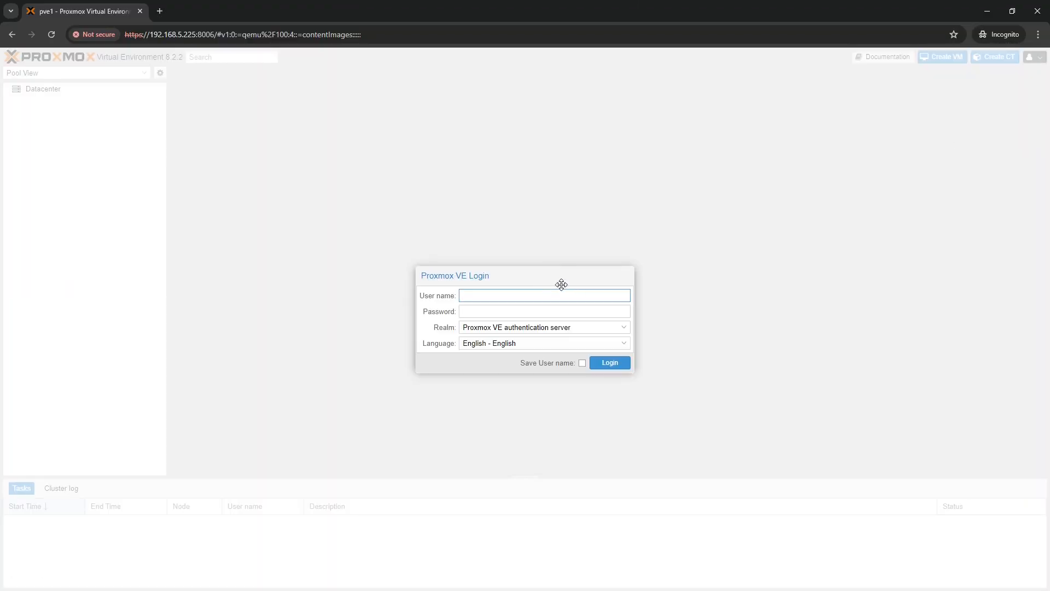
type("user1")
key("Tab")
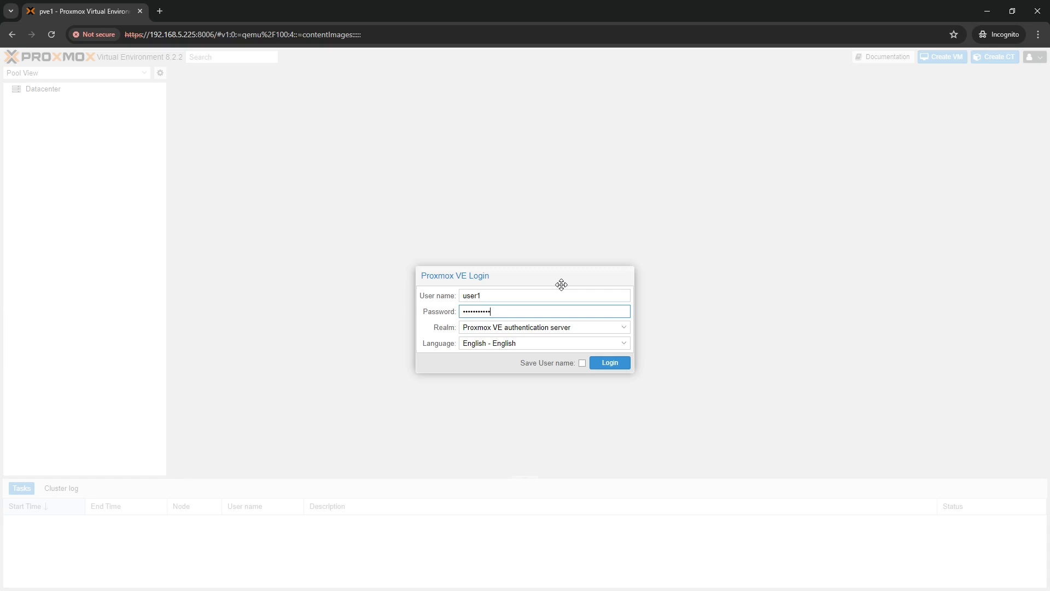
key("Return")
Dismiss the subscription notice, then open and close VM 100 pidesktop's console
left_click(527, 343)
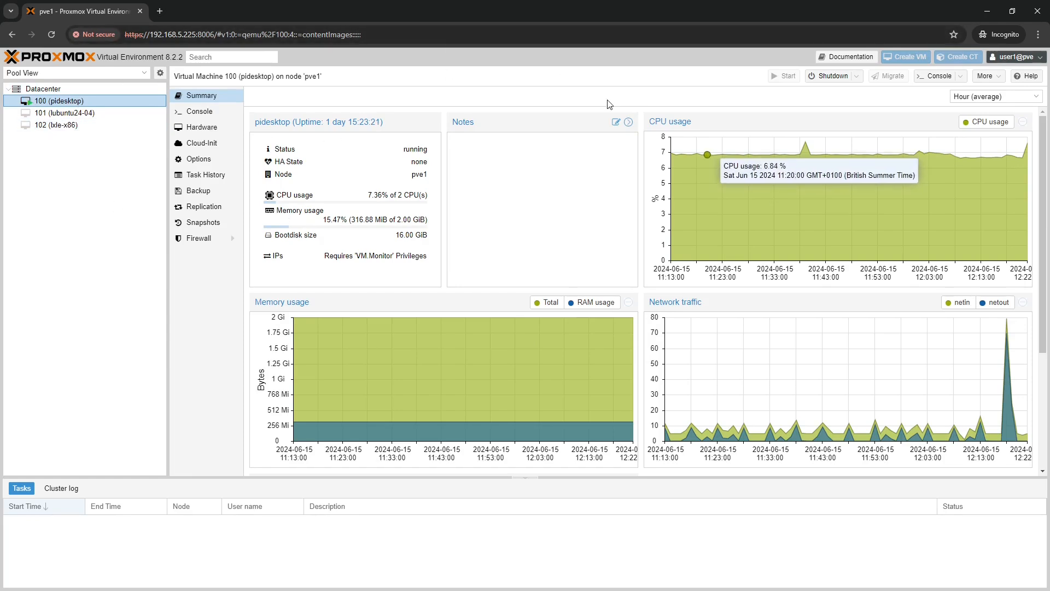
left_click(939, 79)
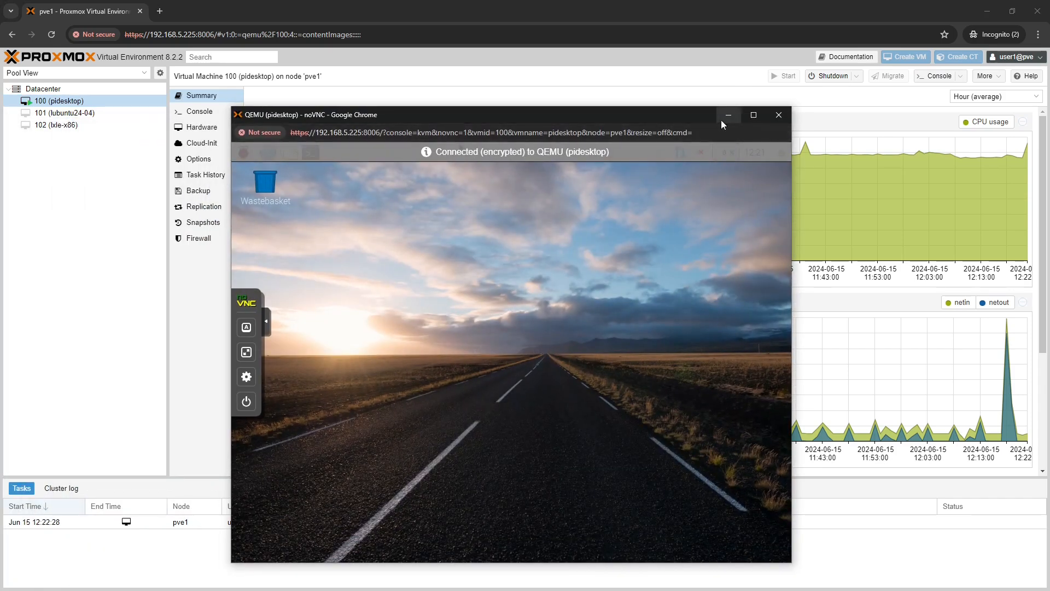
left_click(777, 115)
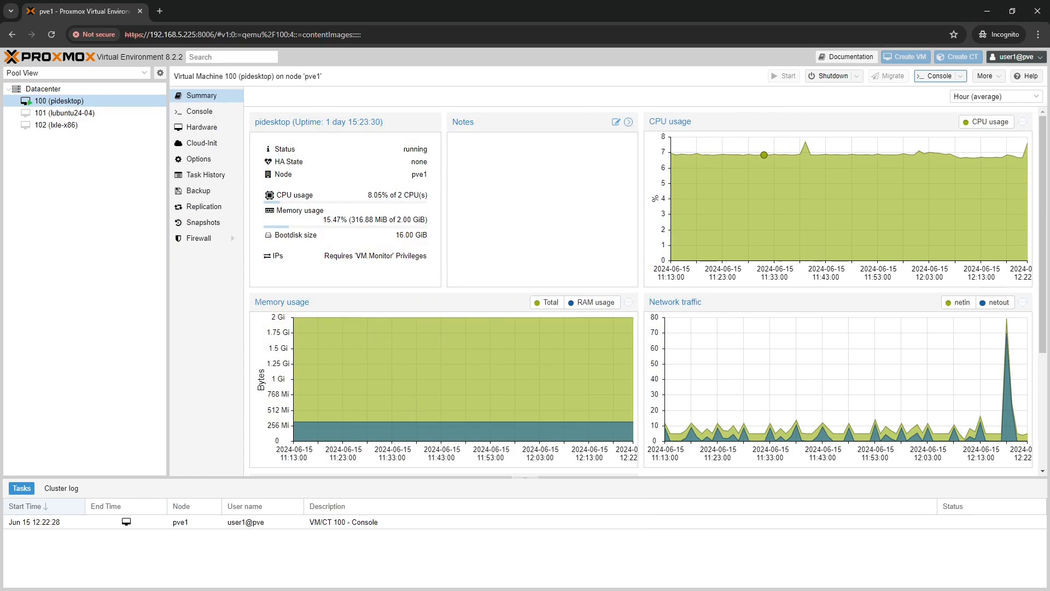
left_click(146, 76)
Switch the tree to Server View and show the Datacenter resource list
left_click(50, 88)
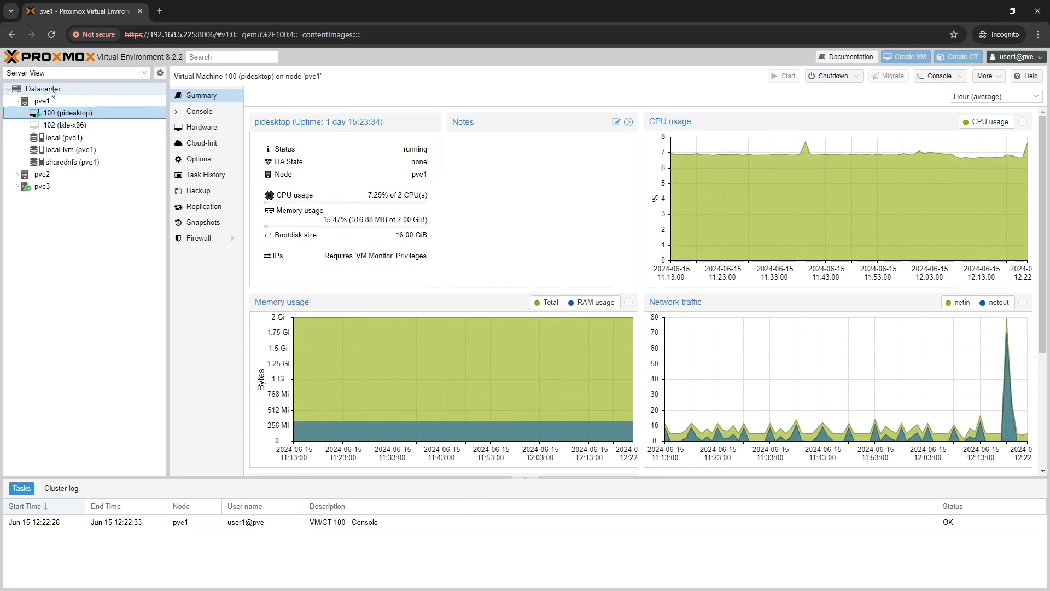
mouse_move(80, 138)
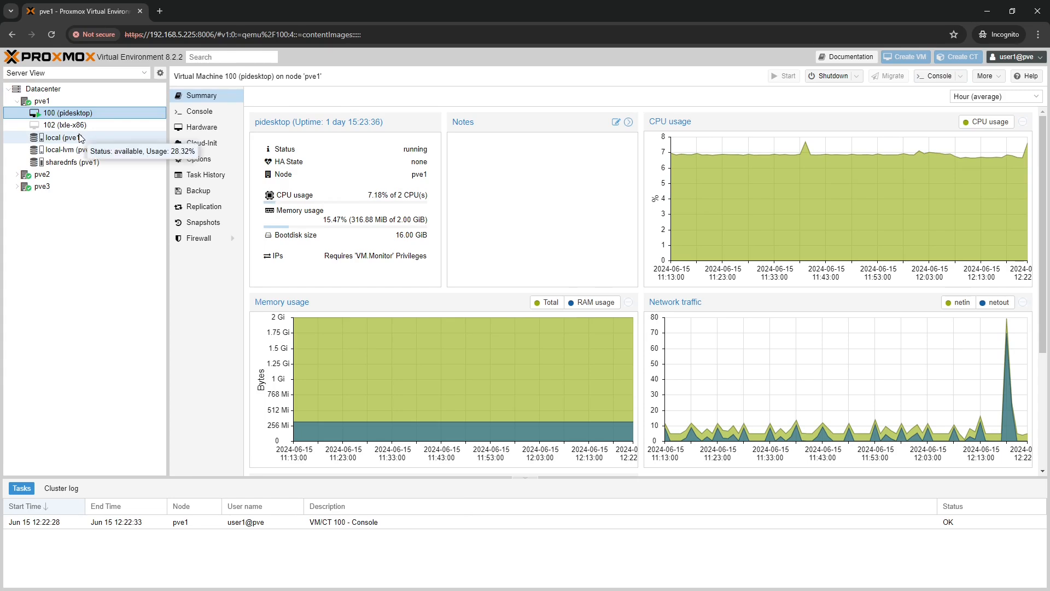
left_click(43, 89)
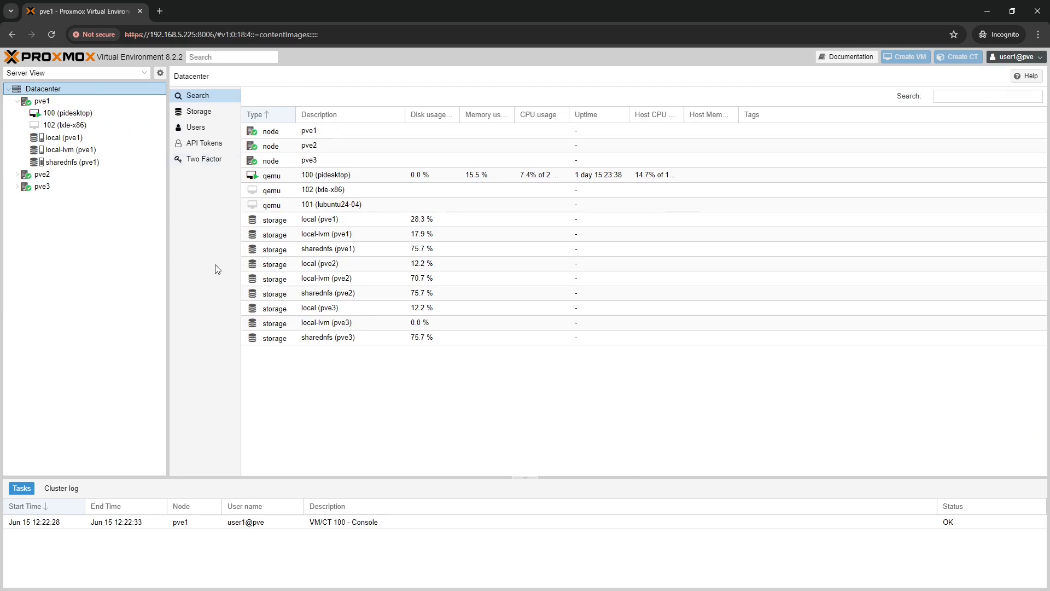
Compare with root's Datacenter permissions list, then minimize the root window
key("alt+Tab")
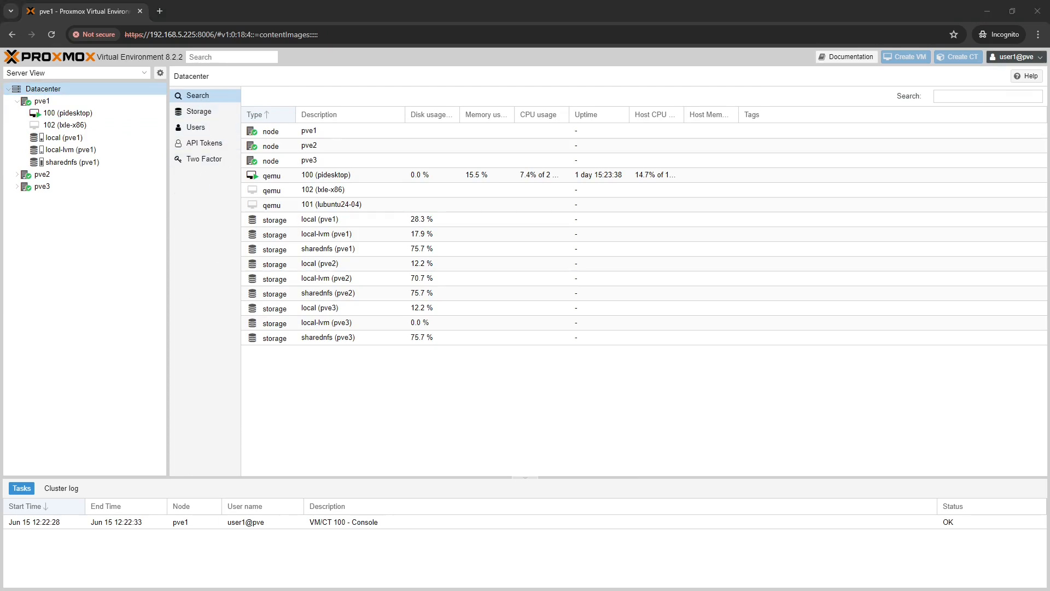
key("alt+Tab")
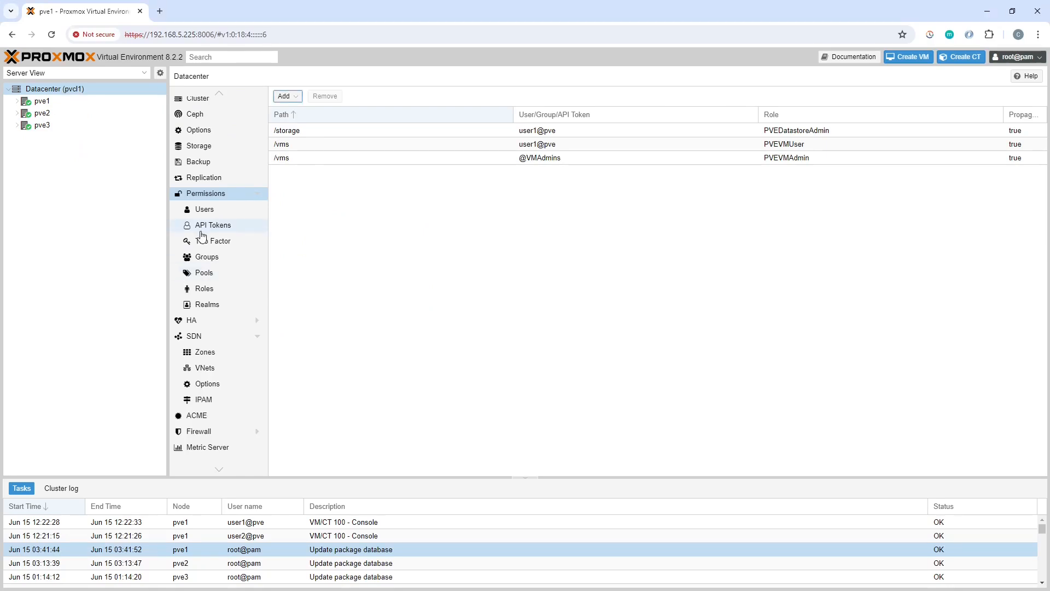
scroll(217, 405, "up", 1)
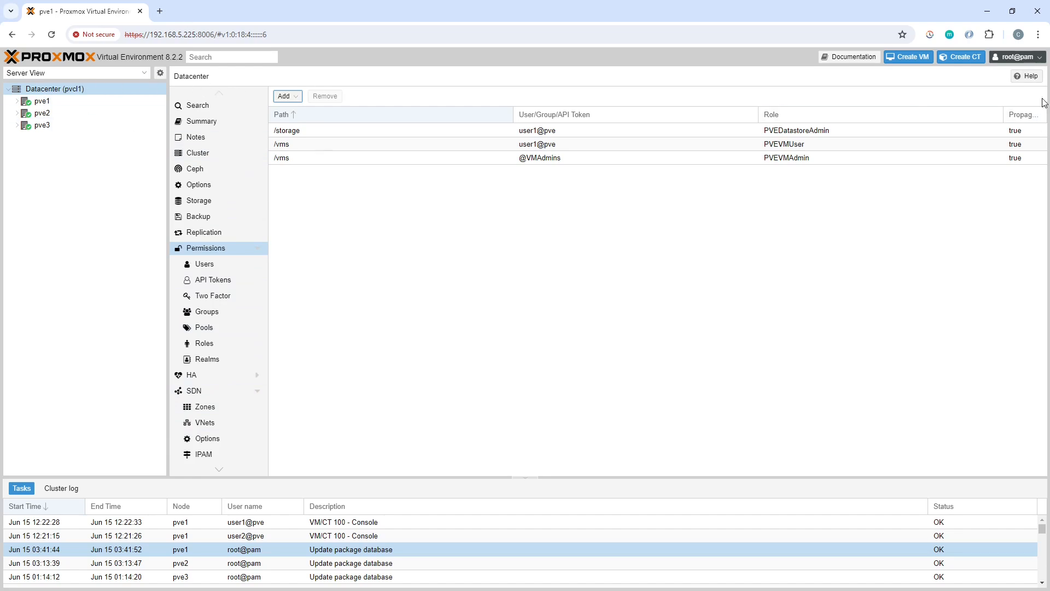
left_click(987, 11)
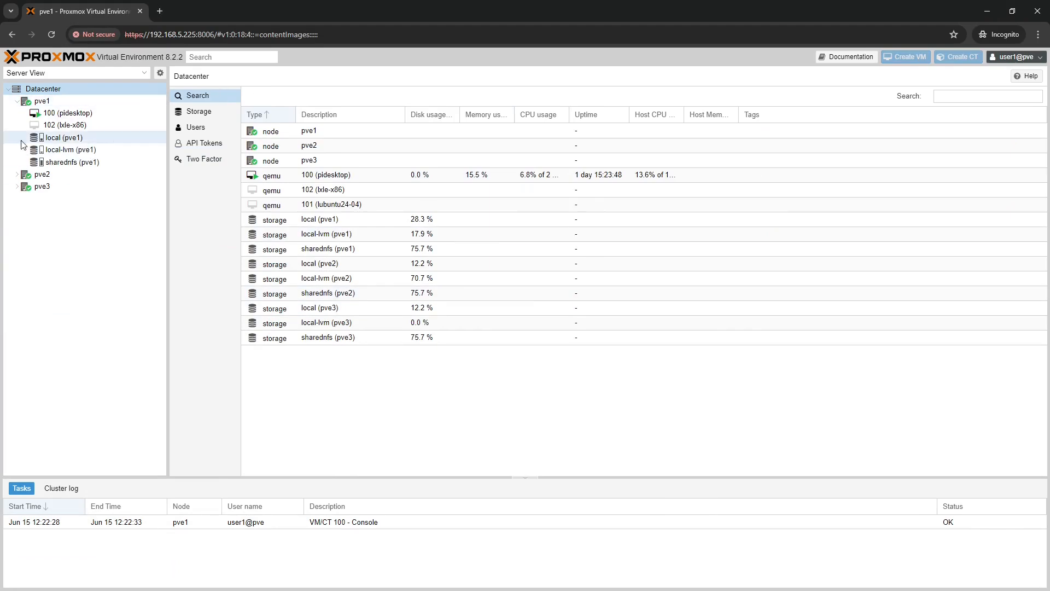
View API Tokens and Users, then try viewing user1's permissions, which is refused
left_click(208, 147)
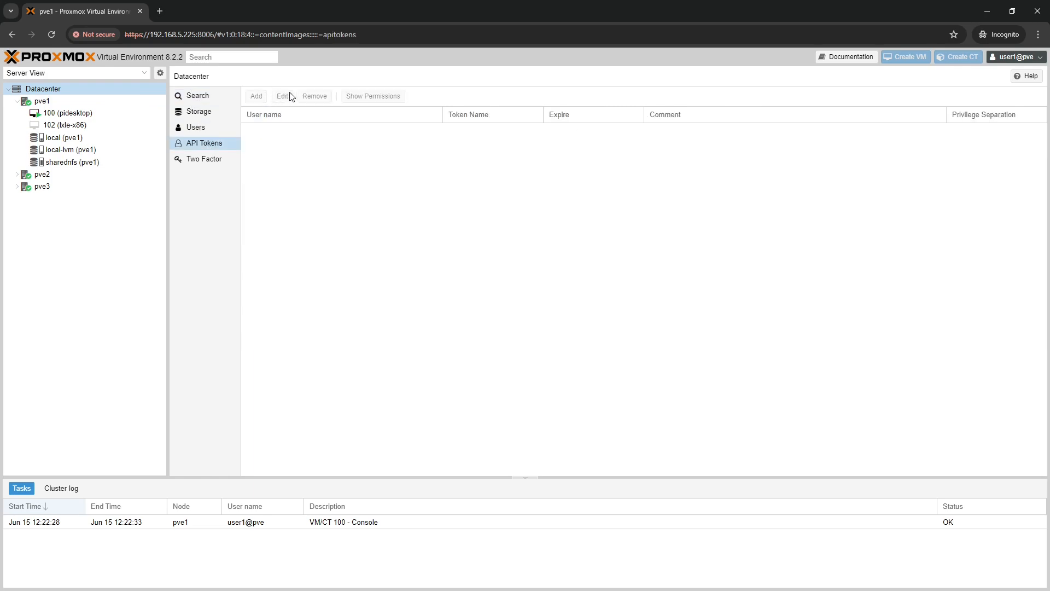
left_click(204, 128)
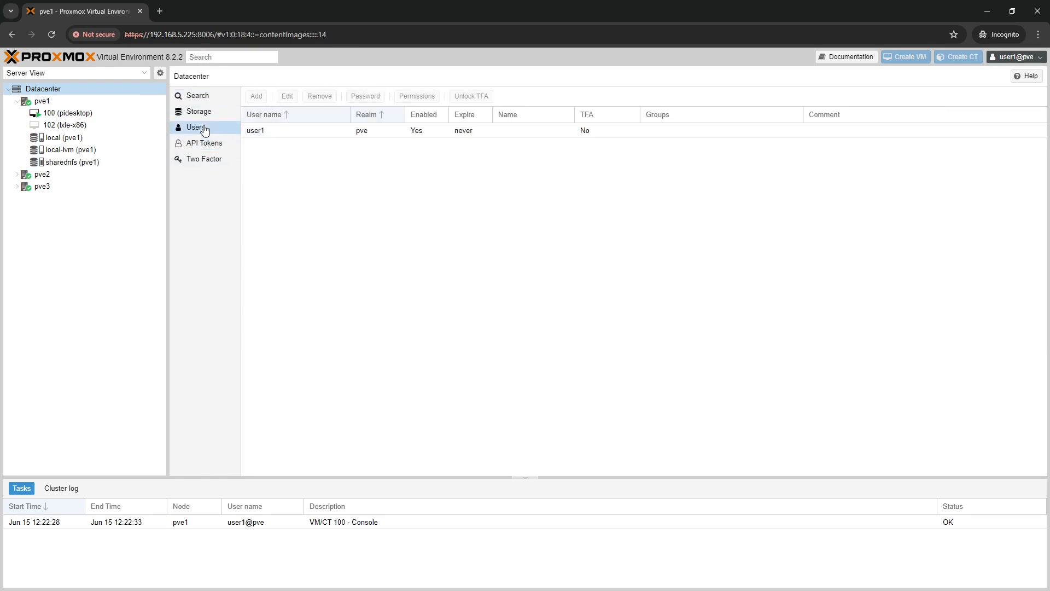
left_click(281, 130)
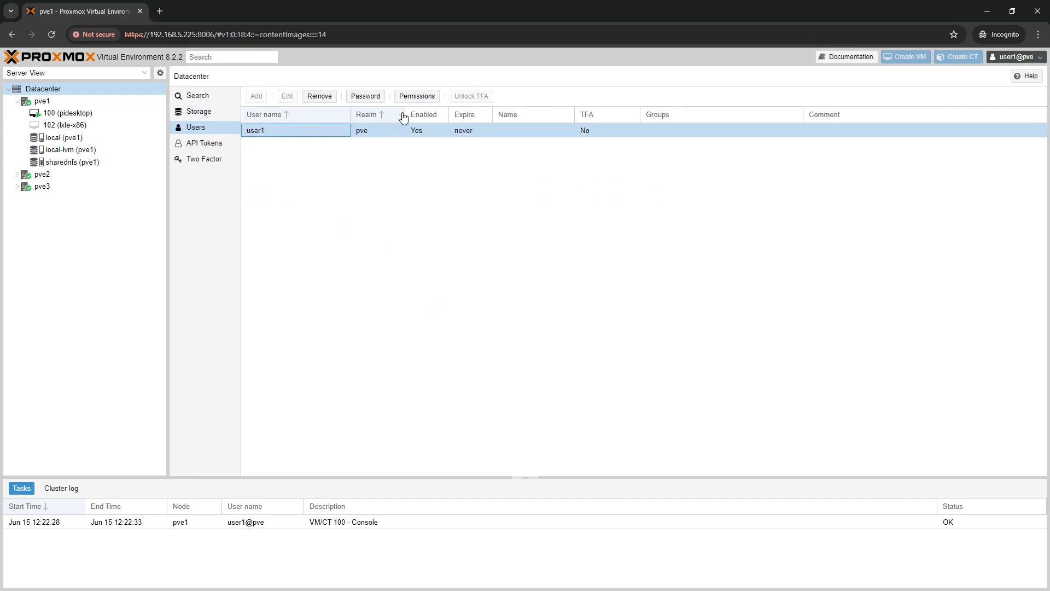
left_click(419, 98)
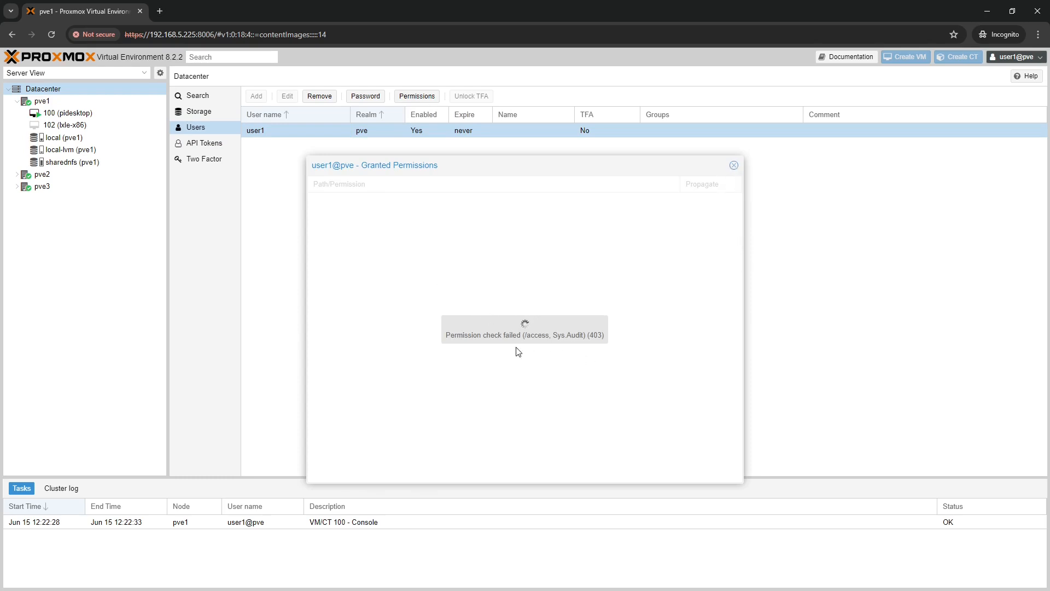
Close the permissions window, view the storage list, and return to VM 100's summary
left_click(734, 166)
left_click(201, 111)
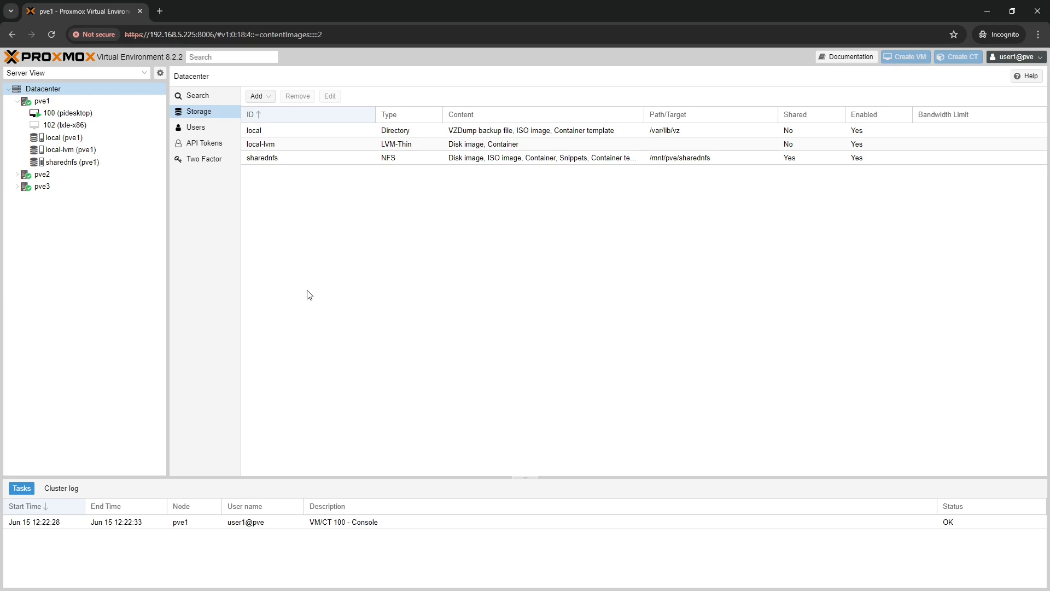
left_click(70, 113)
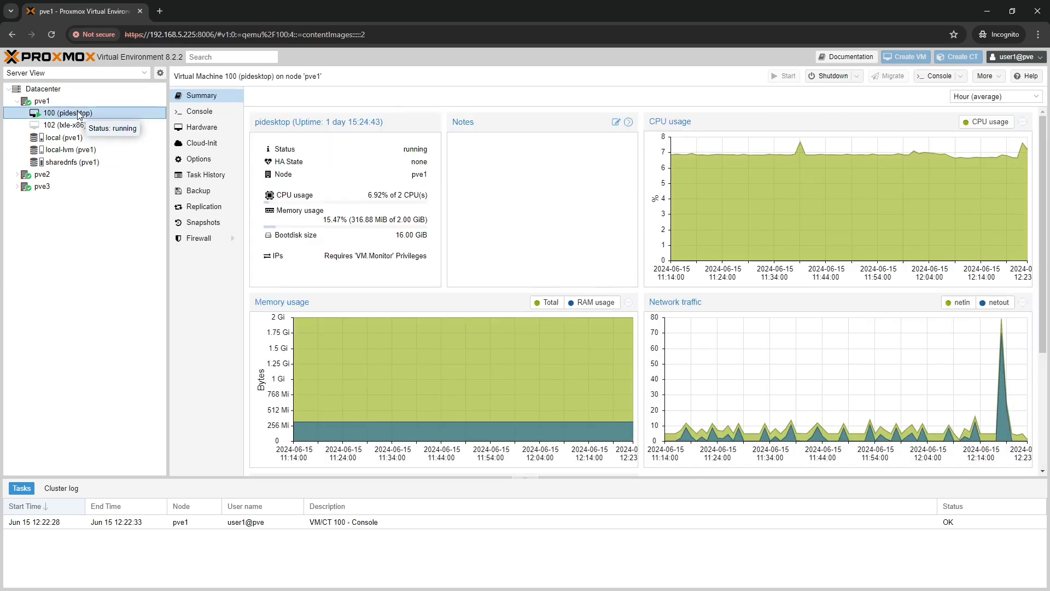
Check VM 100's Shutdown options, open its Hardware list, and review the Add menu twice
left_click(858, 77)
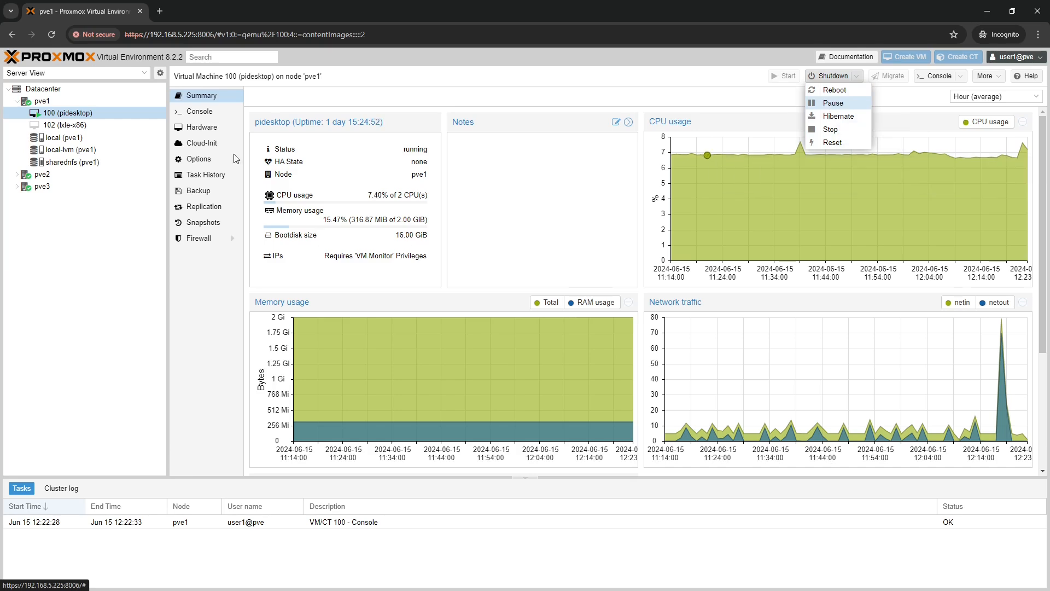
left_click(211, 129)
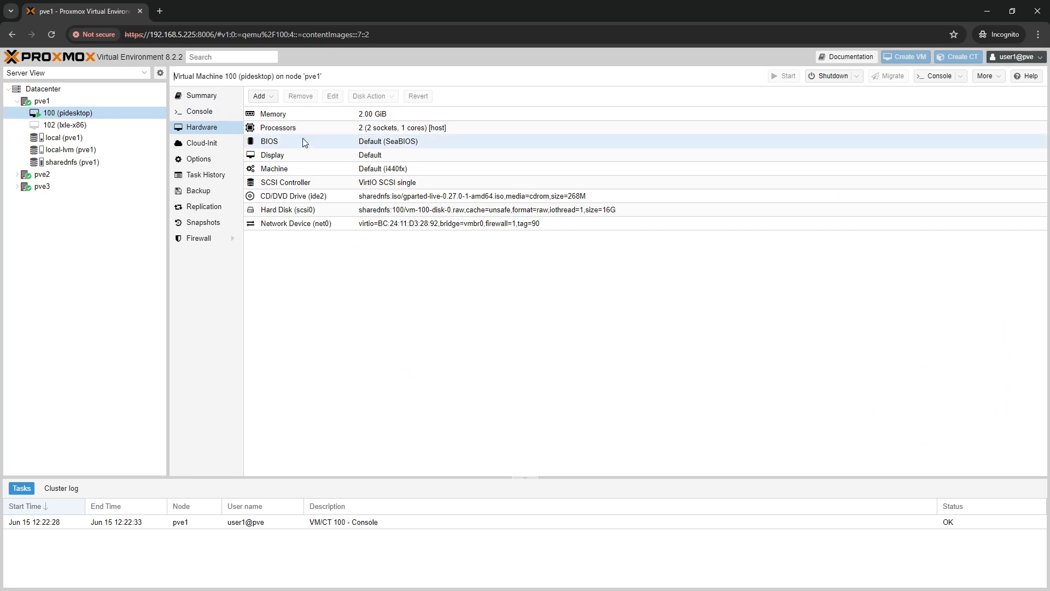
left_click(261, 97)
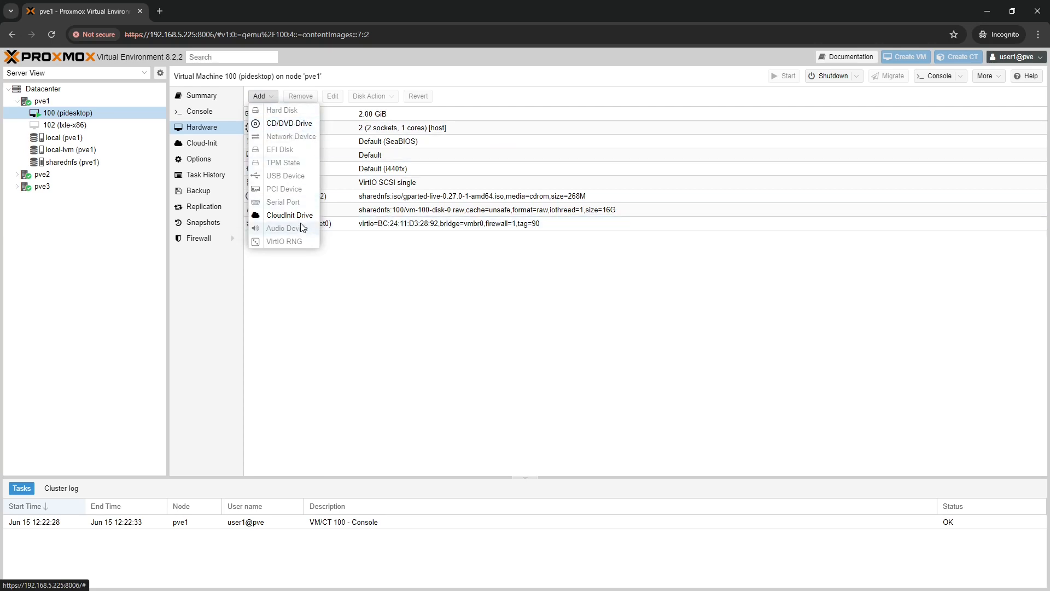
left_click(397, 339)
left_click(265, 98)
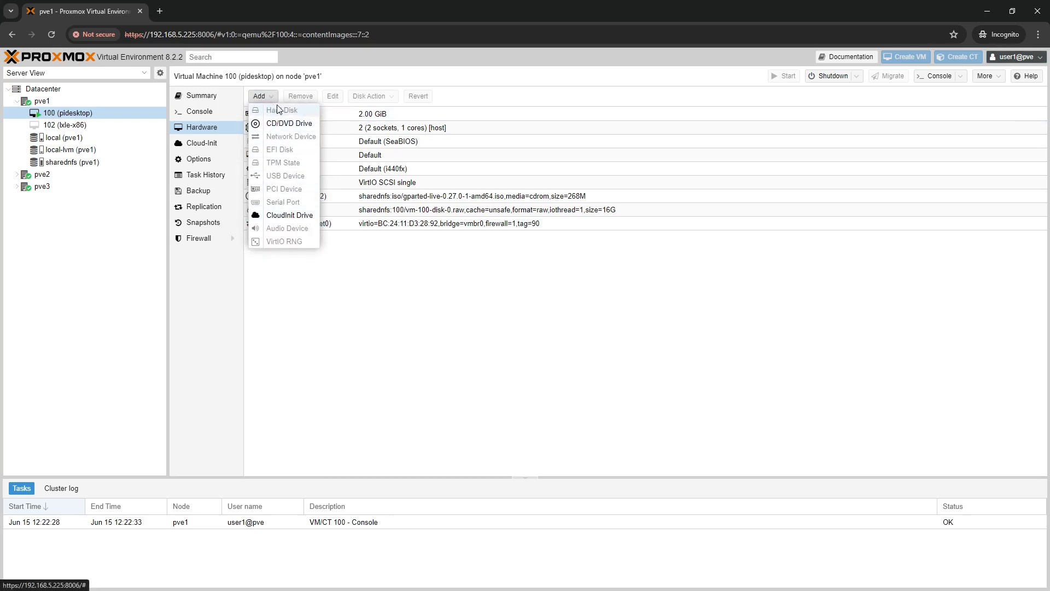
left_click(367, 325)
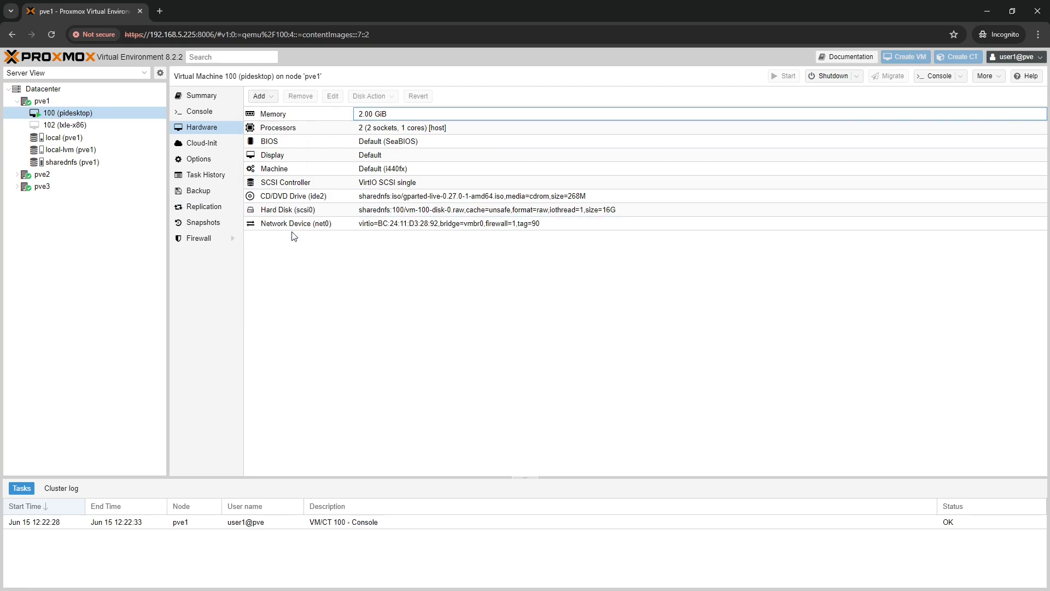